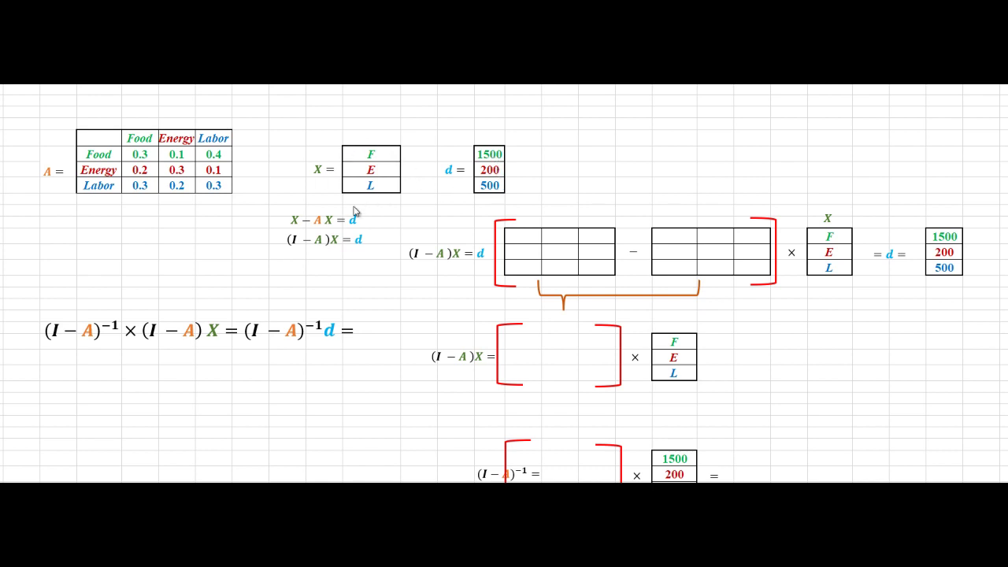
- Drag the X − AX = d equation up and left so it sits above (I − A)X = d
click(306, 220)
drag(305, 214, 273, 202)
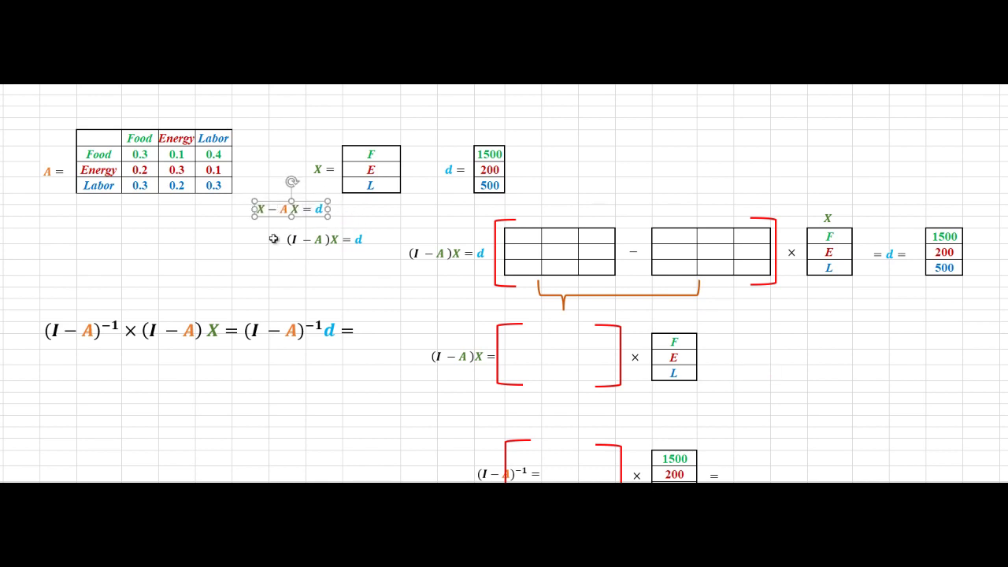
click(240, 235)
double_click(264, 209)
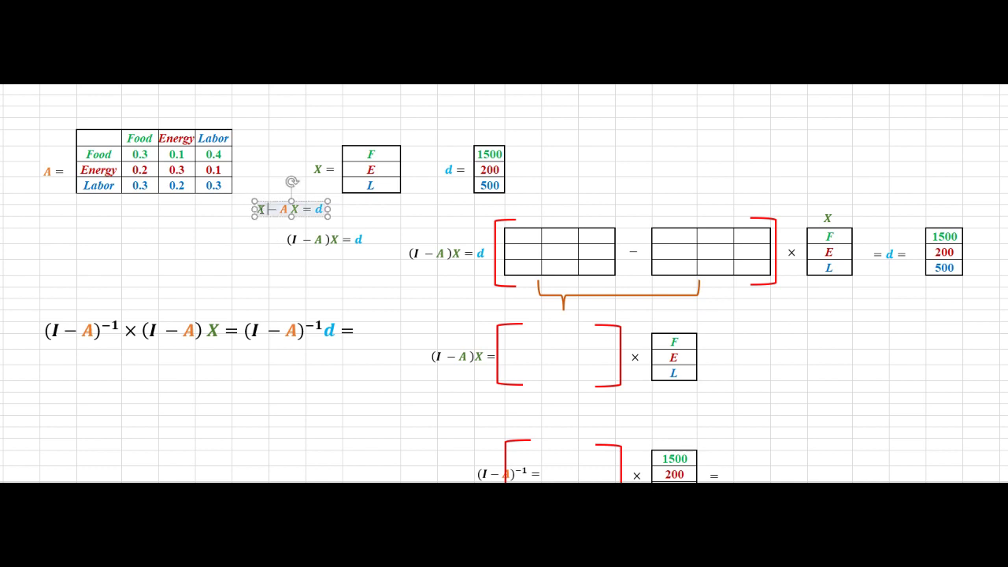
click(209, 253)
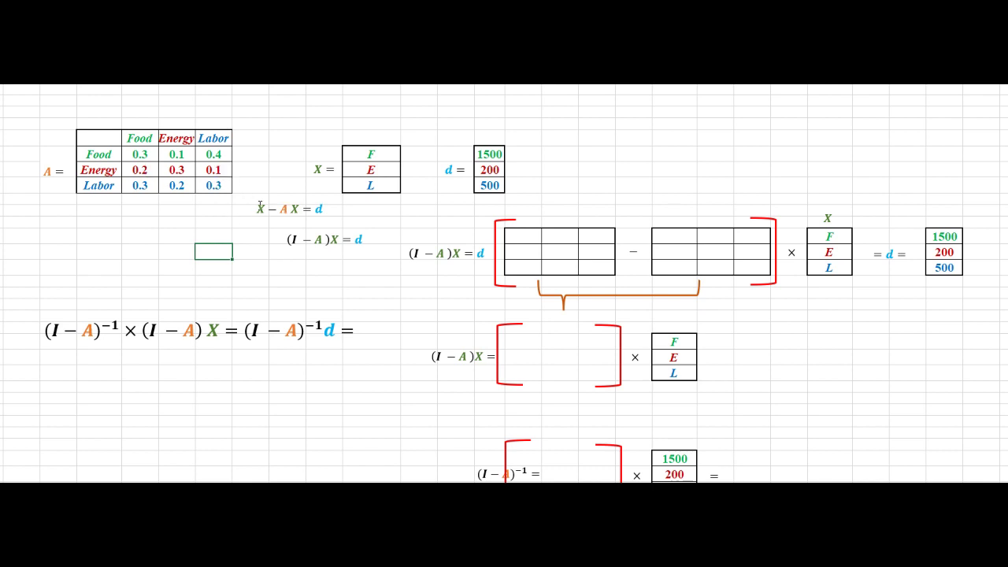
click(319, 208)
click(257, 249)
- Fine-tune the equation boxes' placement, then deselect (I − A)X = d and close the colour choices
click(353, 297)
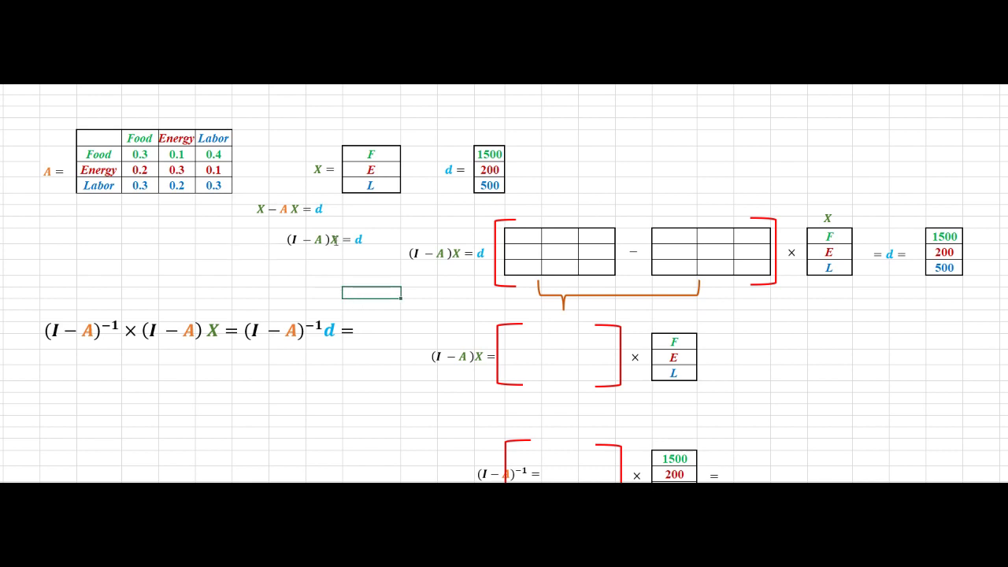
click(334, 241)
click(266, 224)
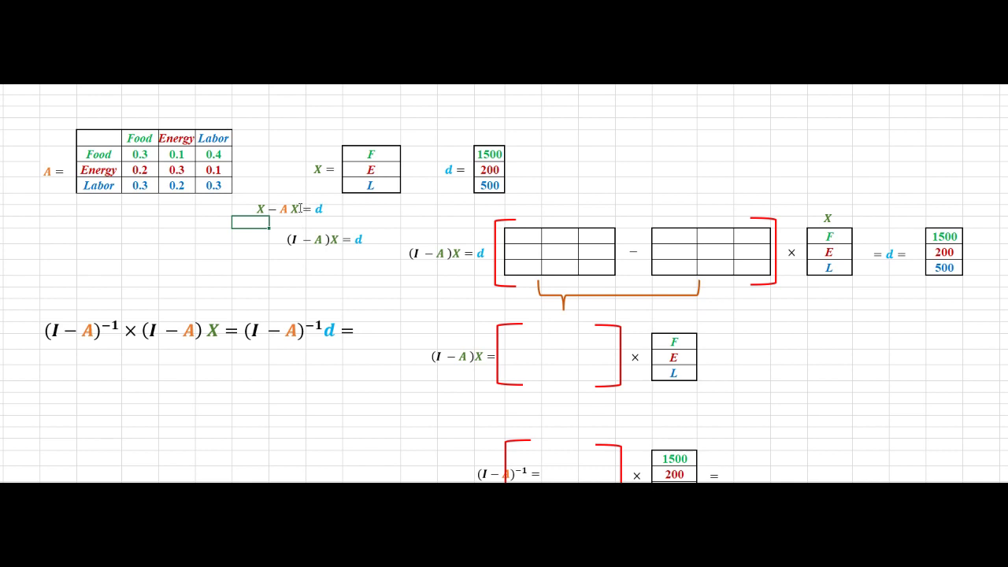
click(260, 207)
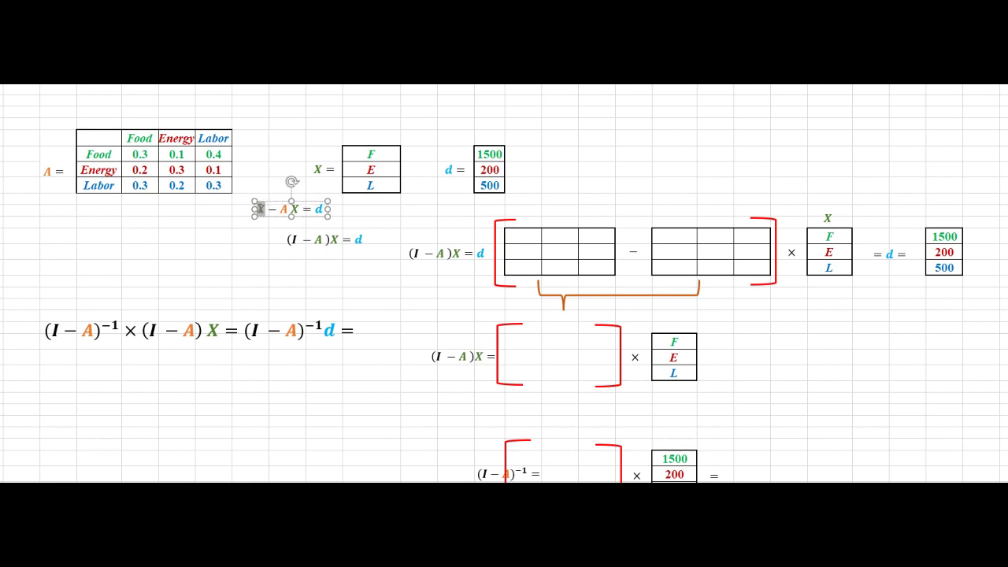
click(244, 252)
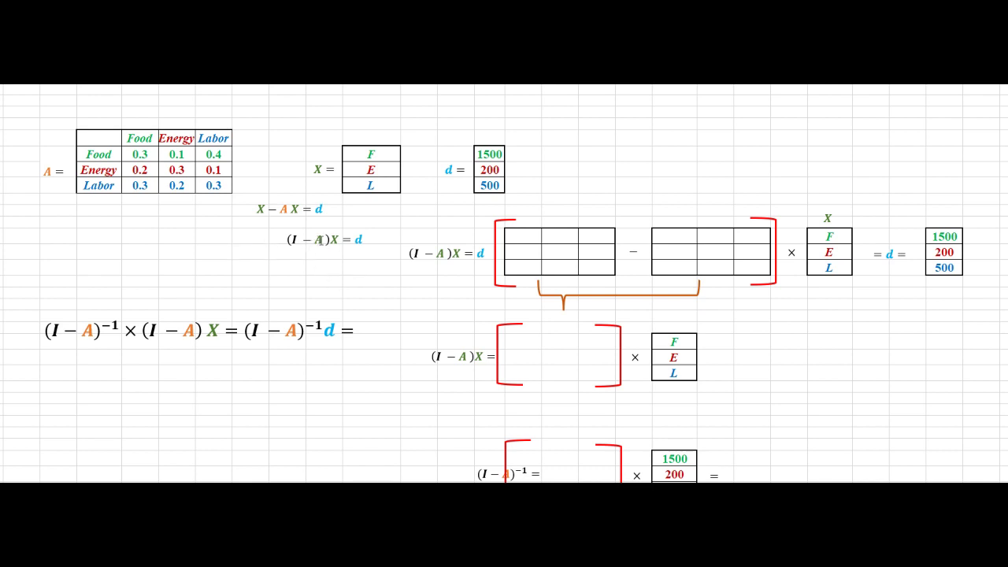
click(319, 239)
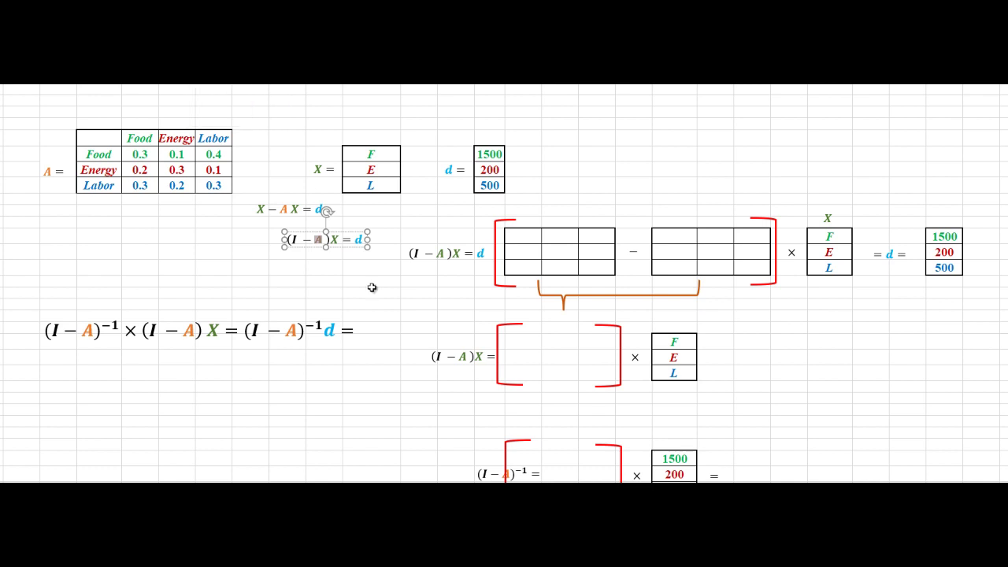
click(375, 303)
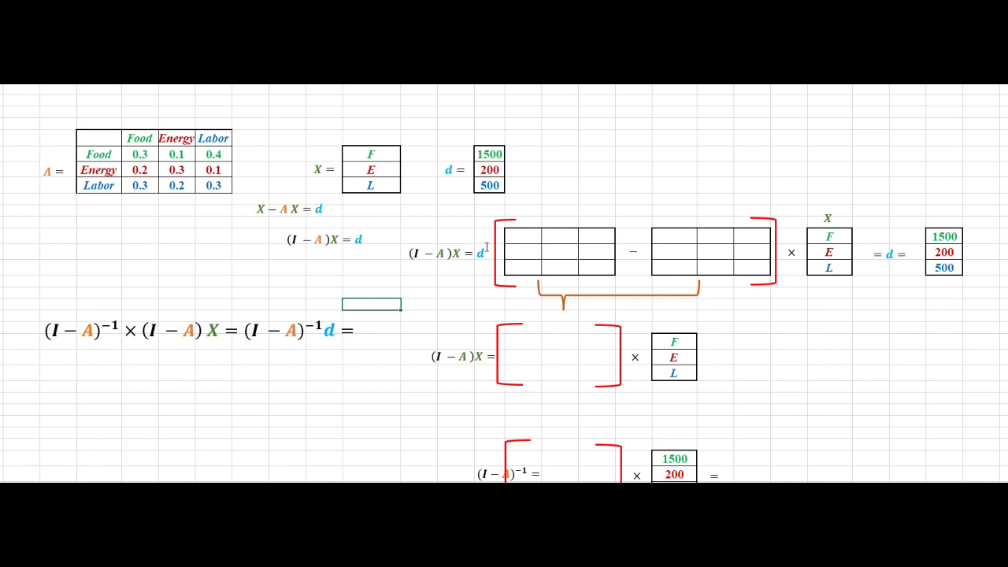
- Enter the identity matrix's top row: 1, 0, 0
click(531, 237)
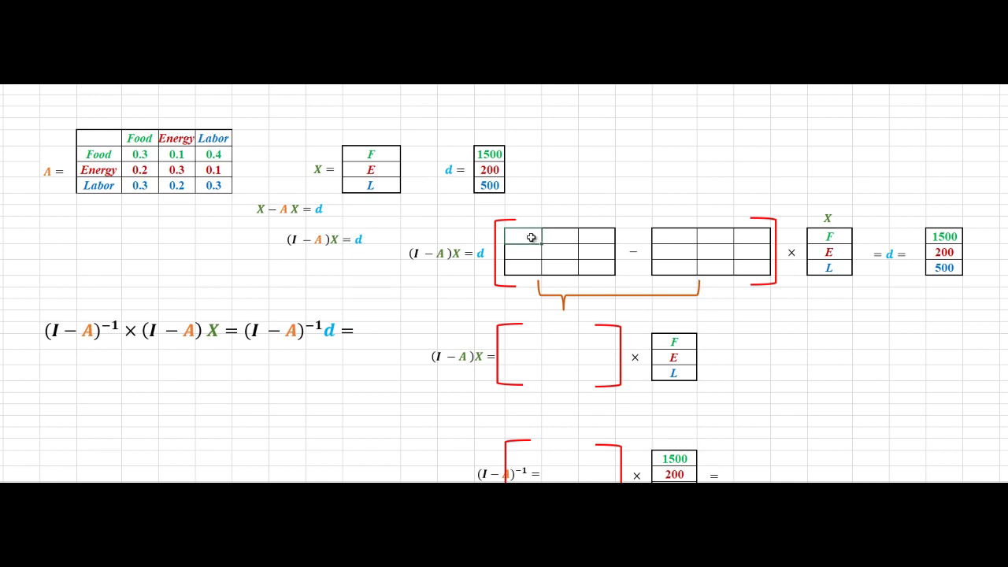
text(1)
key(Return)
click(532, 237)
drag(532, 237, 583, 266)
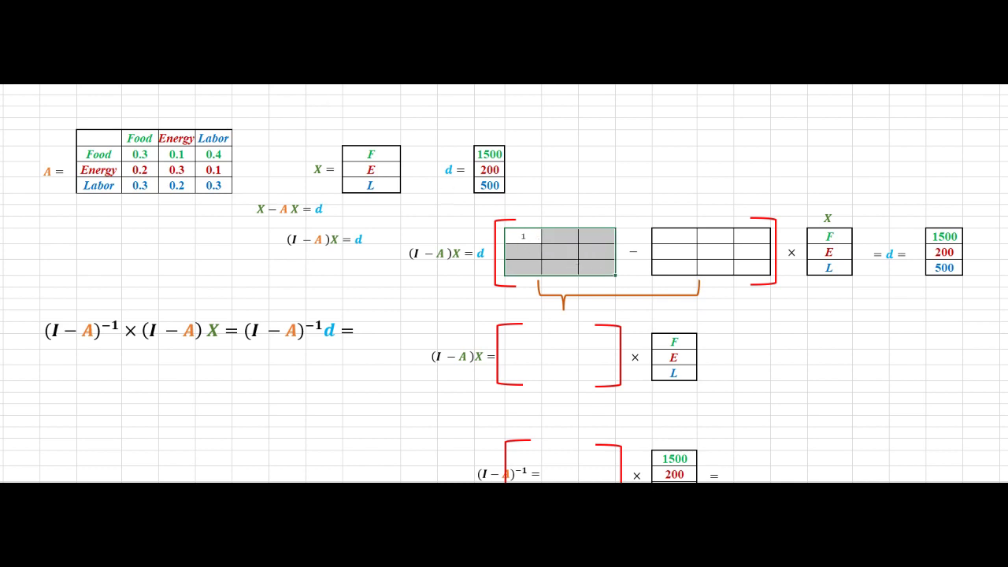
click(434, 296)
click(561, 236)
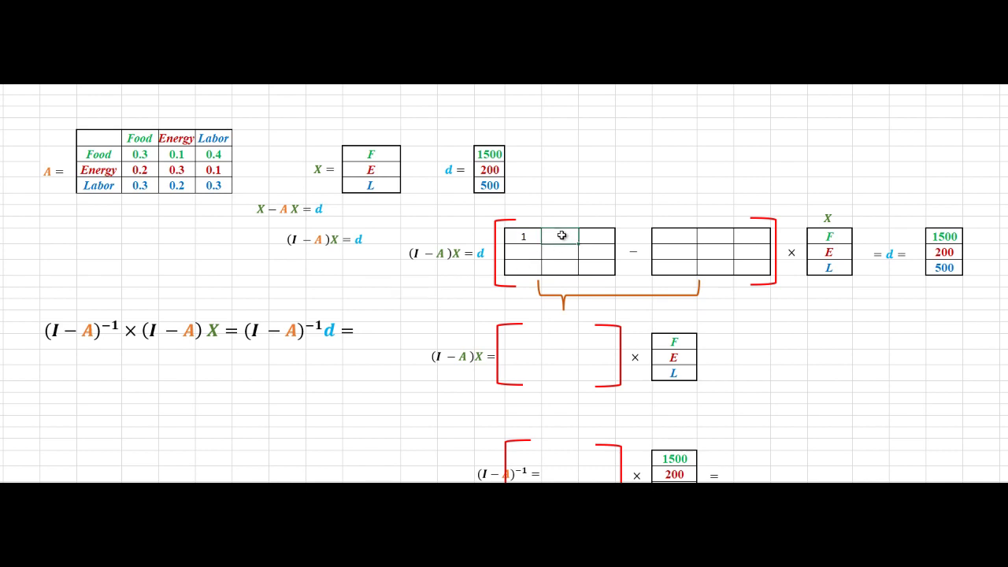
text(0)
click(591, 236)
text(0)
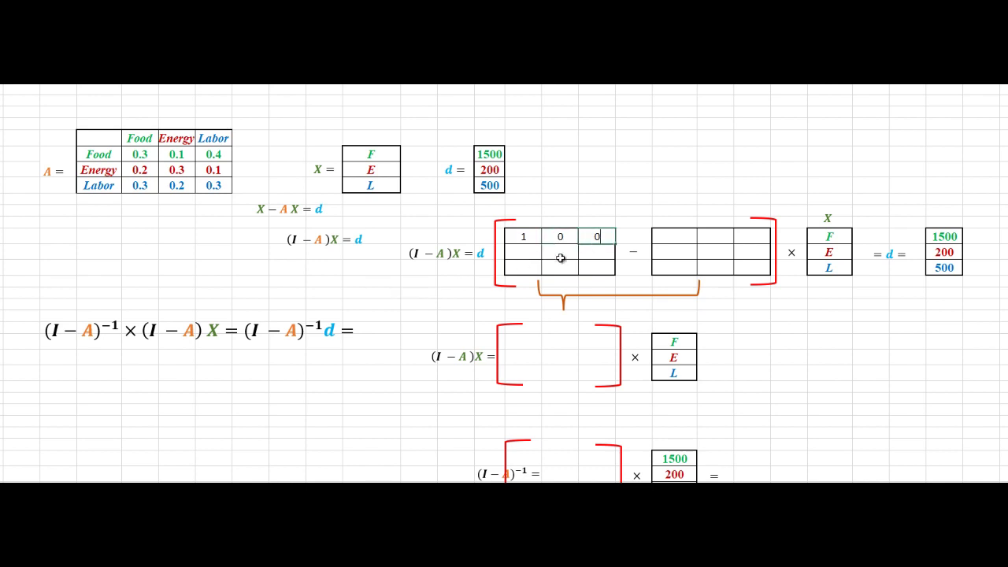
- Fill rows two and three with 0s off the diagonal and a 1 in the bottom-right
click(530, 254)
text(0)
click(554, 251)
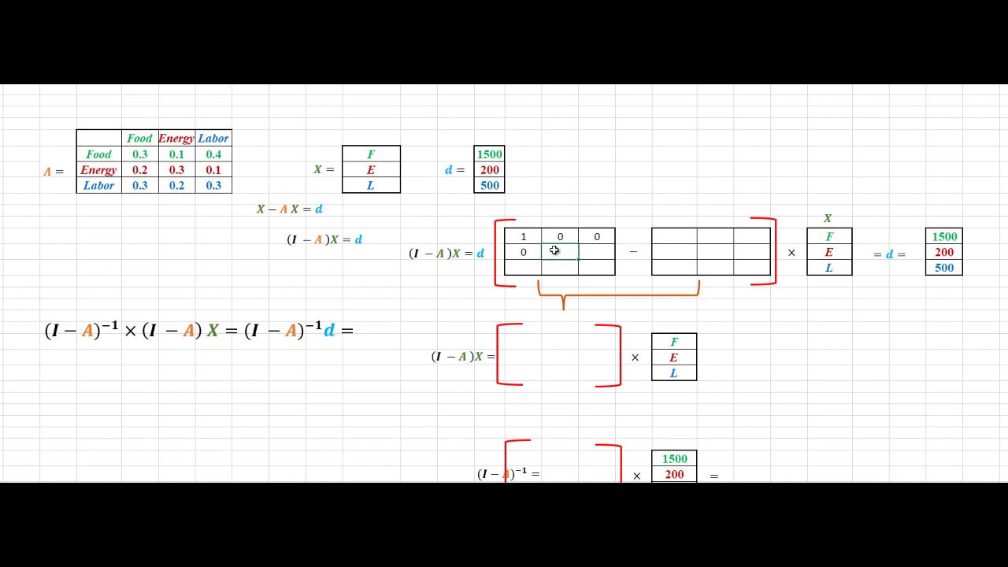
text(1)
click(591, 249)
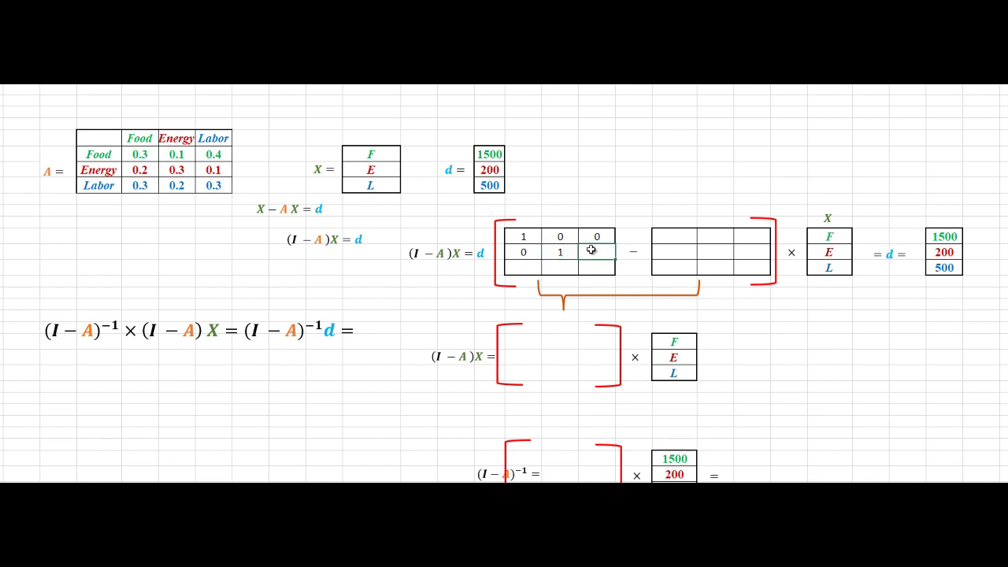
text(0)
click(531, 271)
text(0)
click(564, 269)
text(0)
click(597, 270)
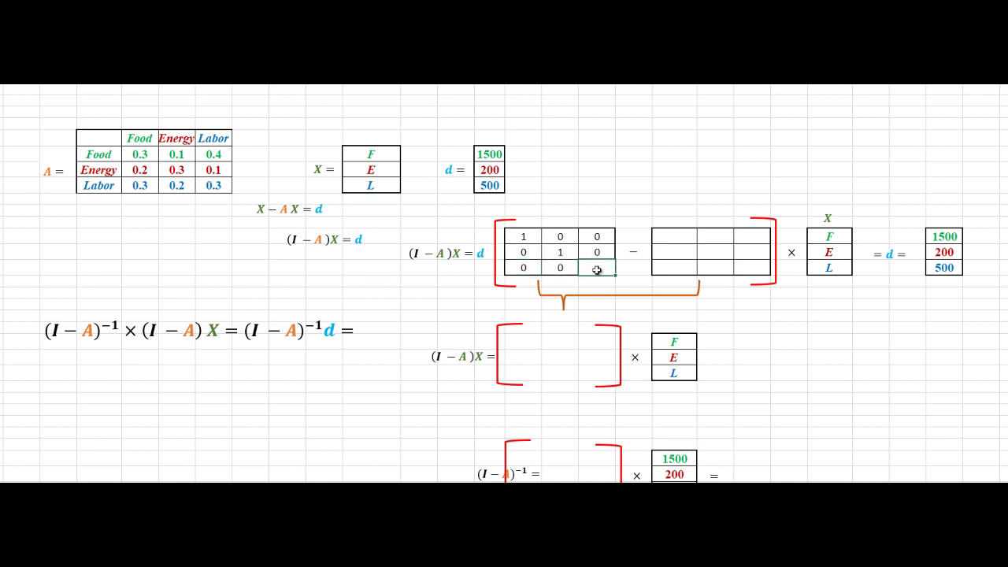
text(1)
click(451, 298)
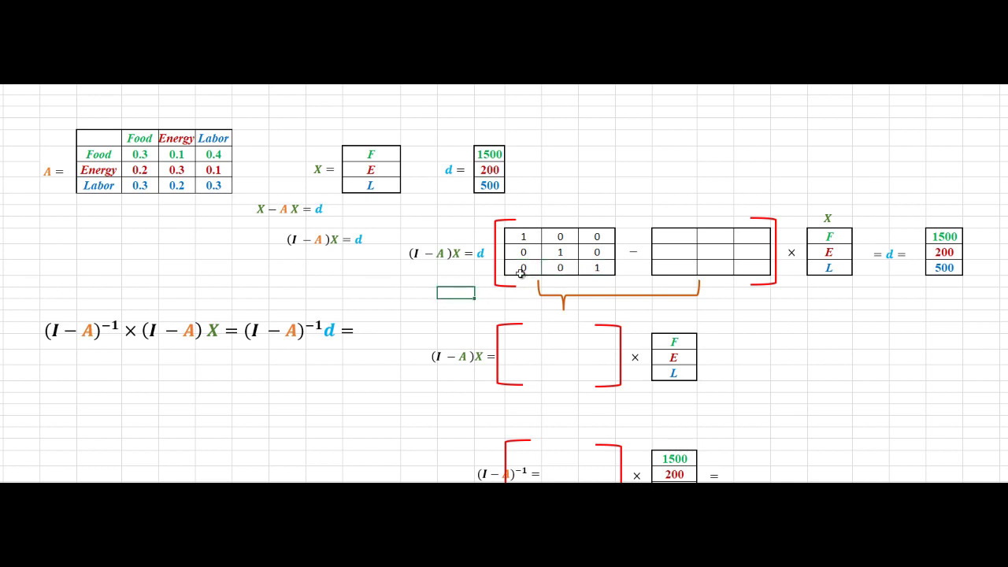
- Make the diagonal 1s bold
click(527, 237)
click(557, 253)
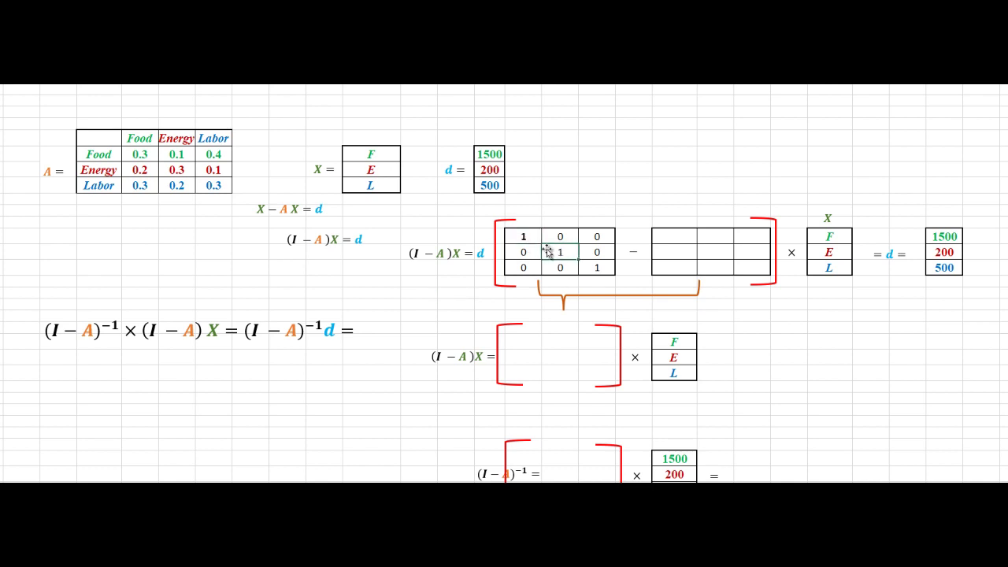
key(ctrl+b)
click(603, 267)
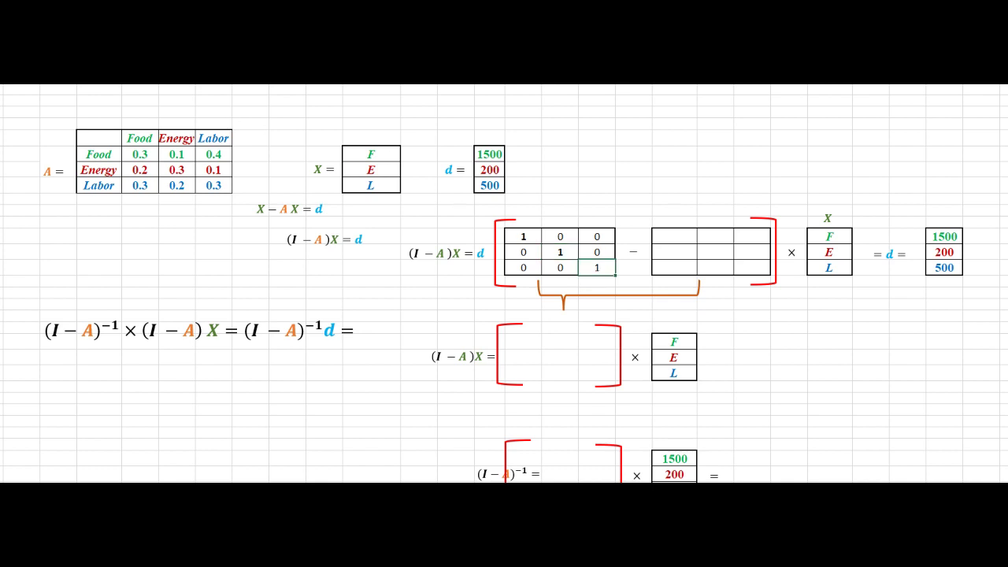
key(ctrl+b)
click(413, 315)
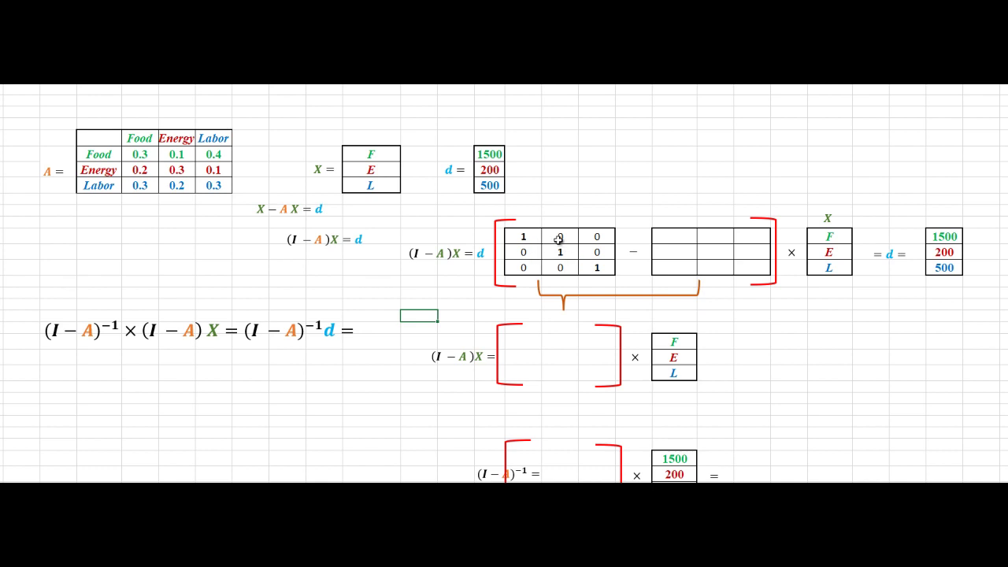
- Paste matrix A's 3×3 coefficient values into the empty second bracketed matrix
drag(608, 239, 524, 266)
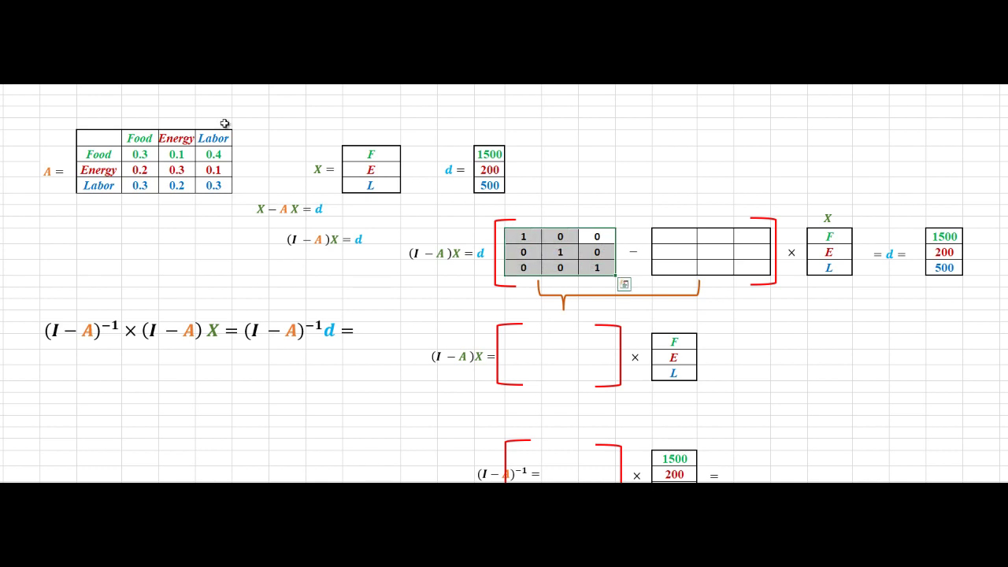
click(347, 280)
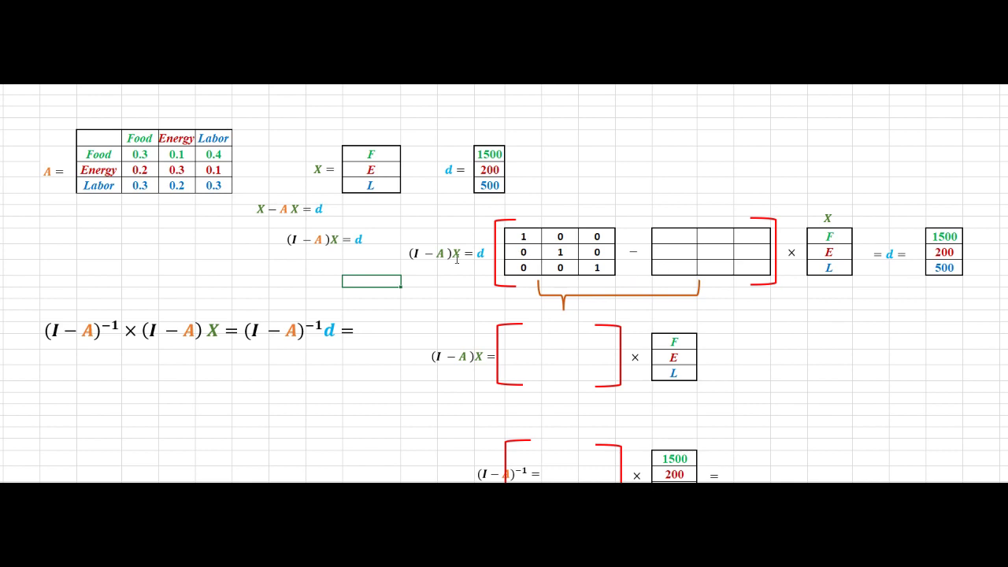
mouse_move(138, 149)
mouse_down()
mouse_move(179, 181)
mouse_move(200, 182)
mouse_up()
key(ctrl+c)
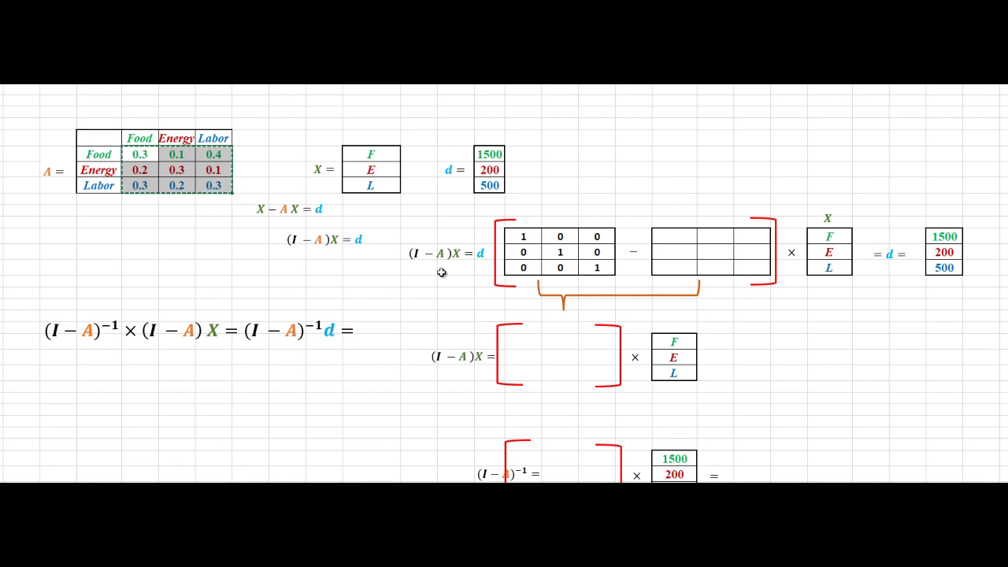
mouse_move(674, 235)
mouse_down()
mouse_move(675, 263)
mouse_move(739, 265)
mouse_up()
key(ctrl+v)
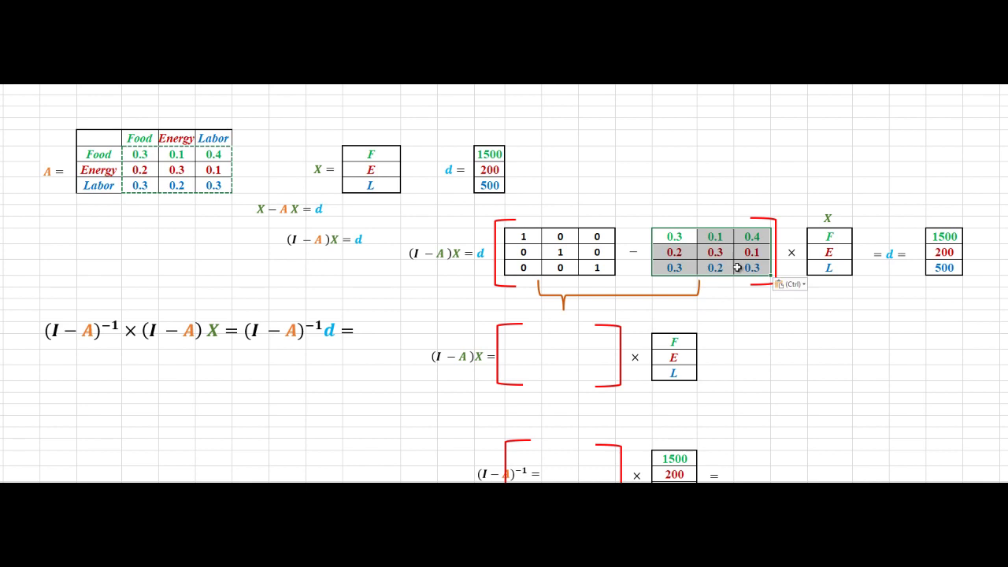
click(815, 367)
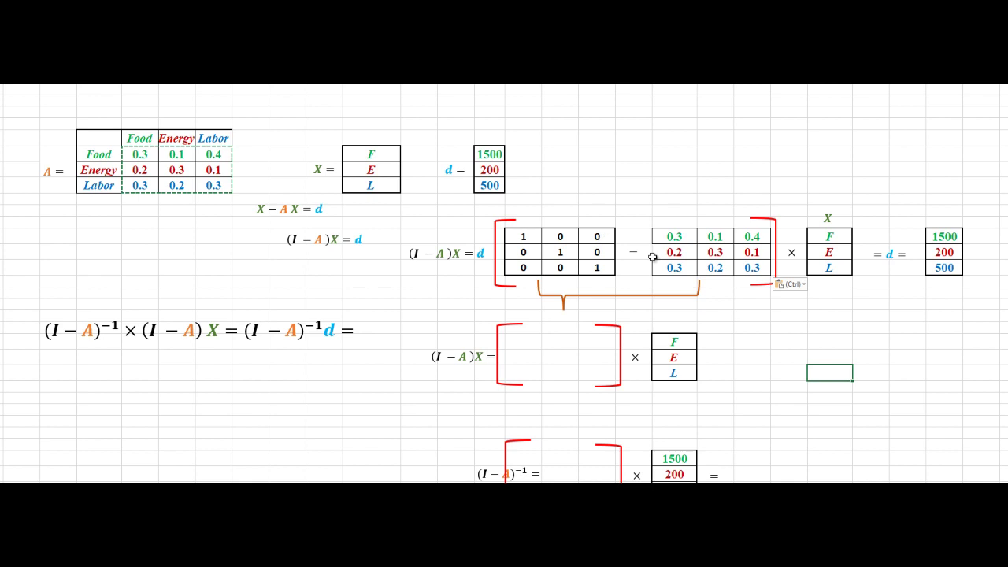
- Enter the I − A top-left formula (1 − 0.3 = 0.7) and fill it down the first column
click(526, 339)
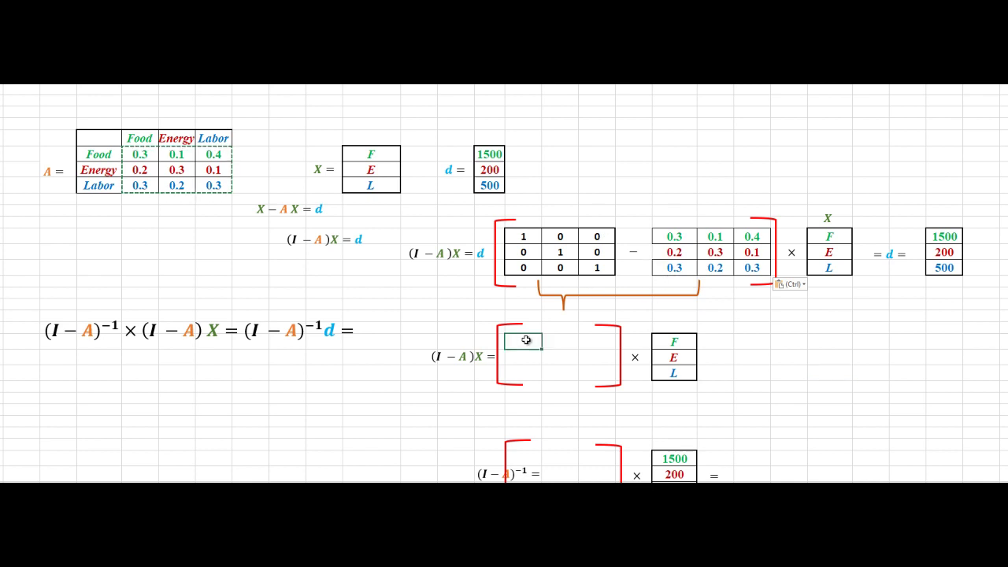
text(=)
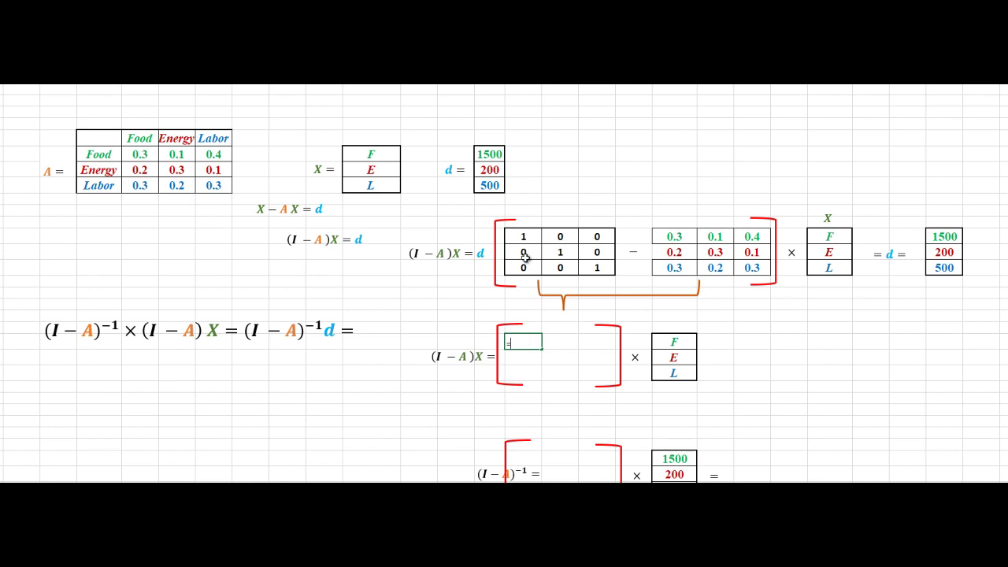
click(528, 238)
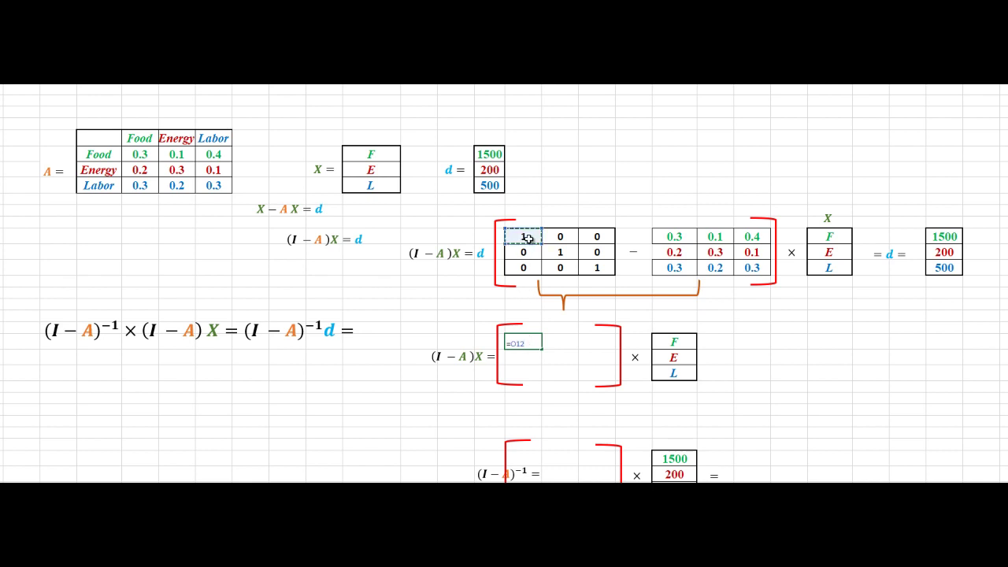
text(-)
click(676, 237)
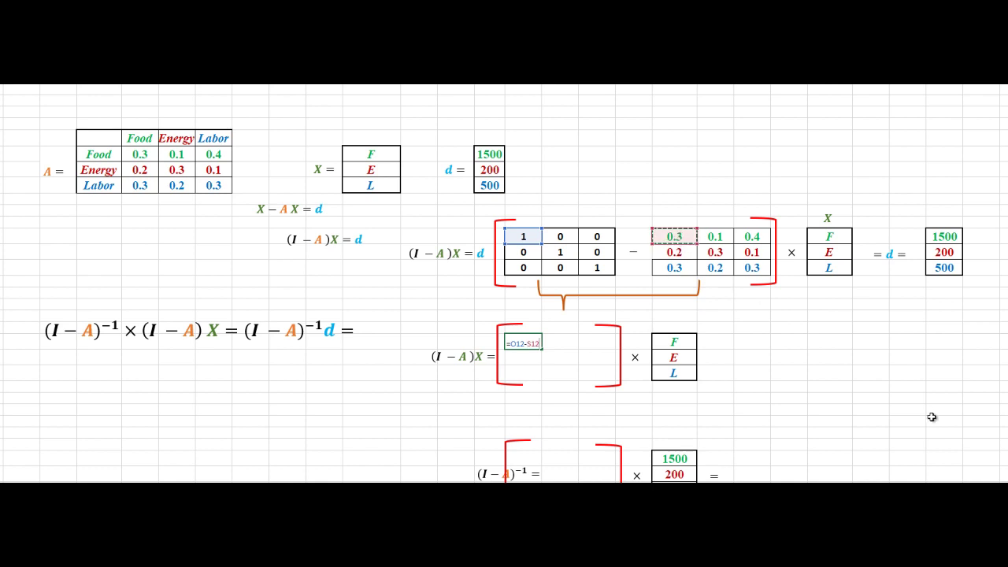
key(Return)
click(533, 347)
drag(533, 347, 584, 372)
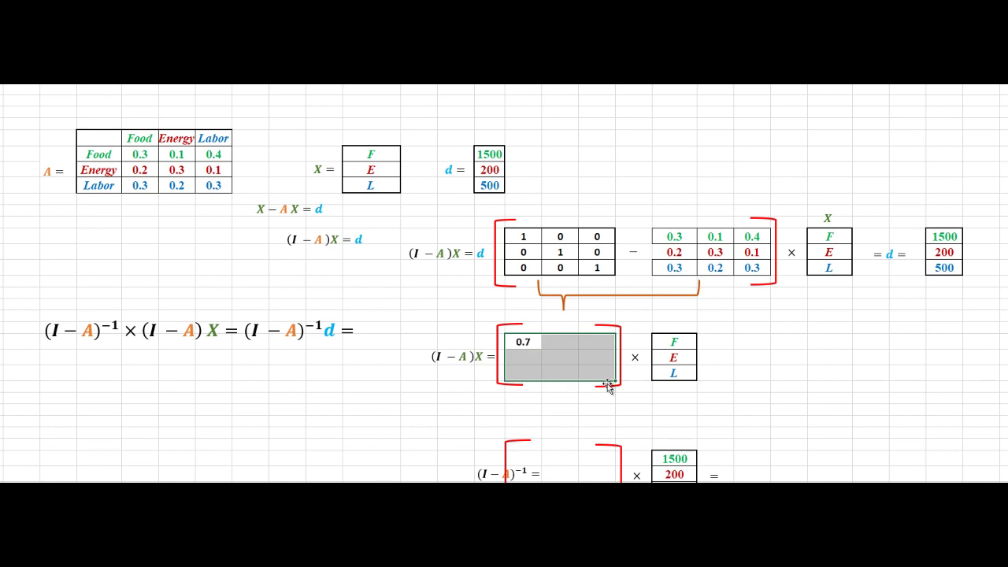
click(741, 359)
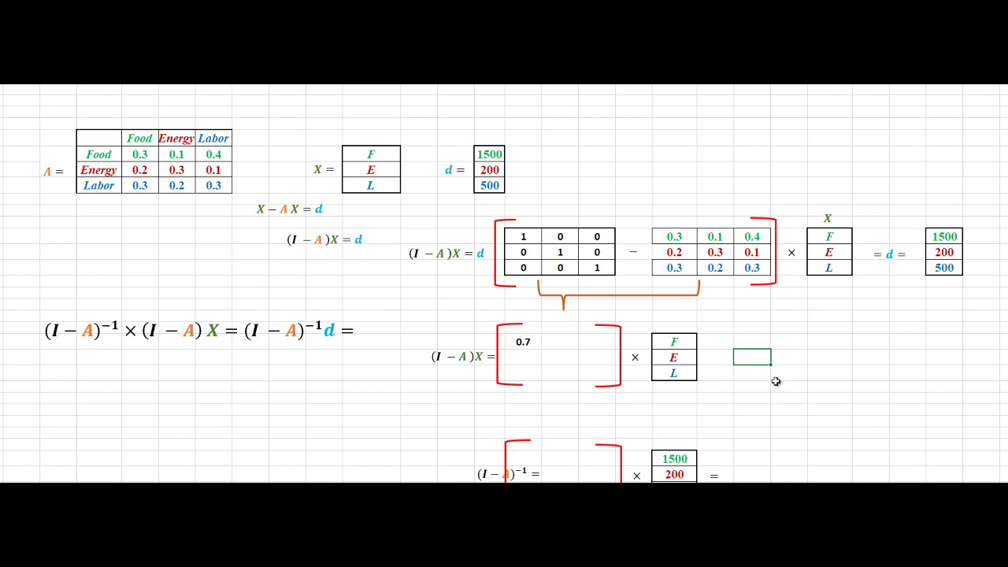
click(534, 343)
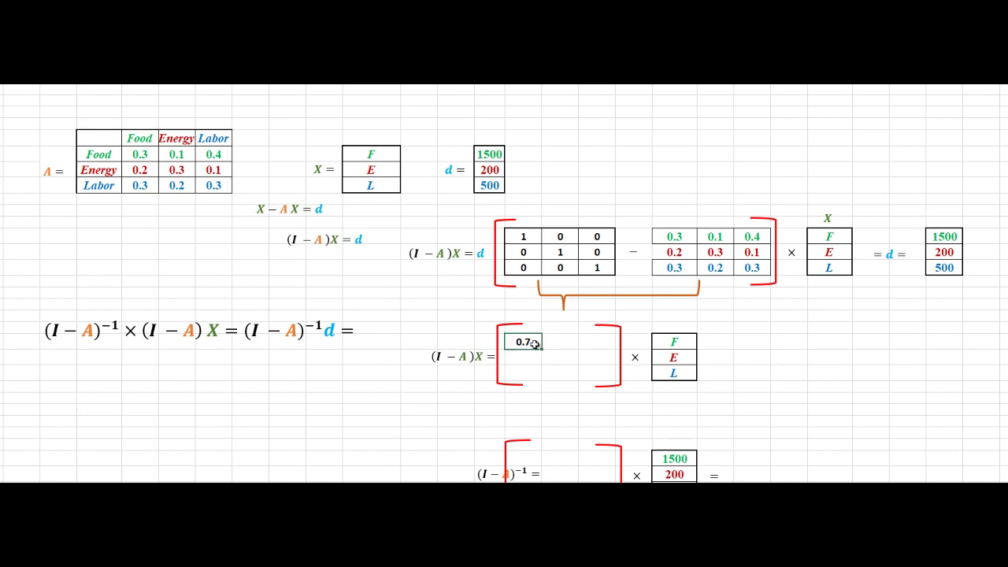
drag(543, 349, 544, 379)
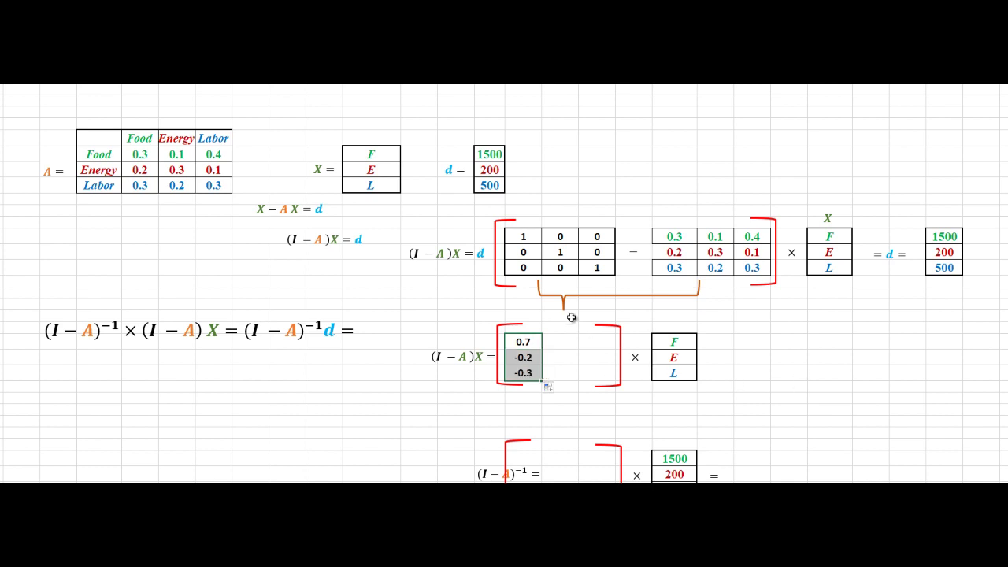
- Enter the second-column formula (0 − 0.1 = −0.1) and fill it down two rows
click(532, 256)
click(672, 254)
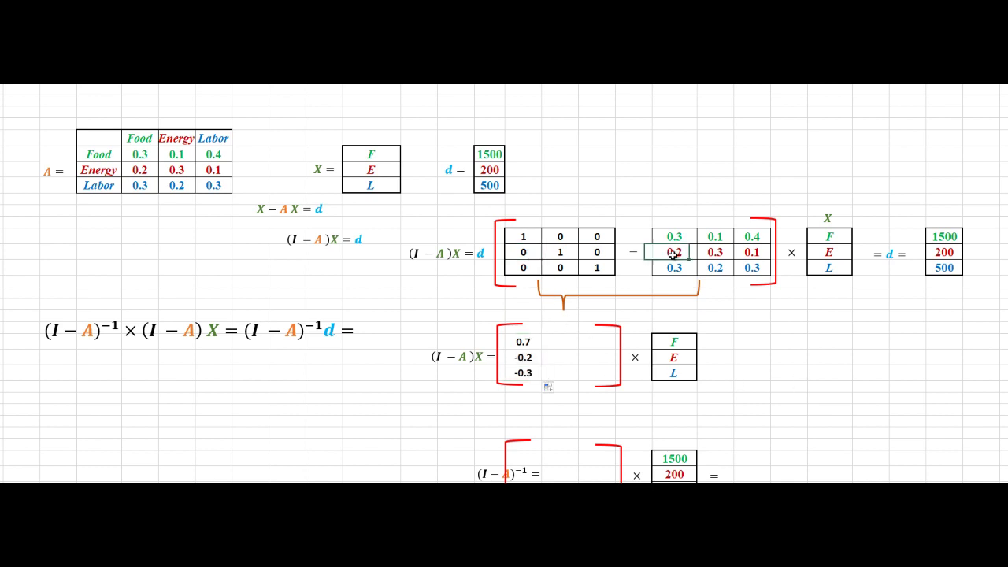
click(527, 269)
click(674, 269)
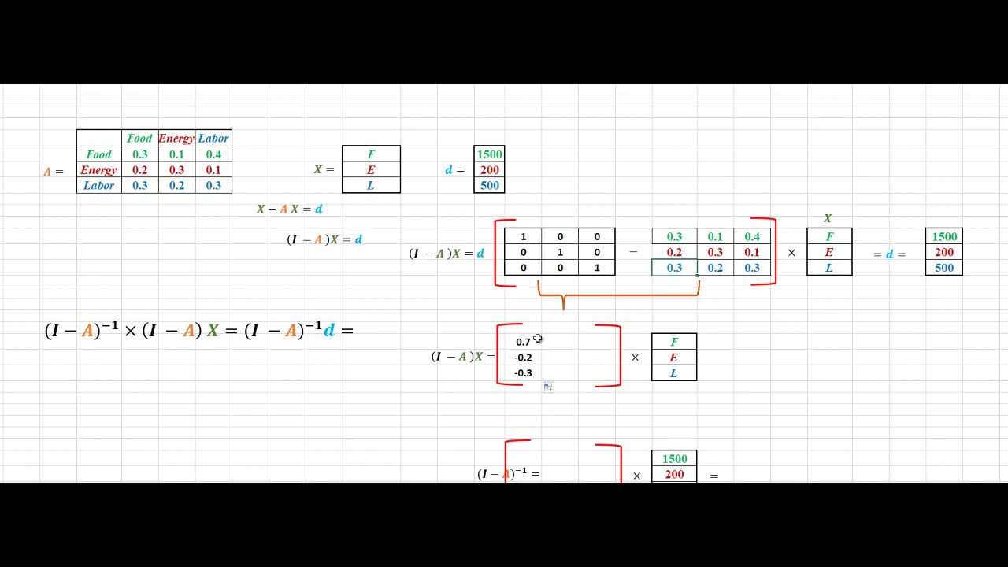
click(560, 237)
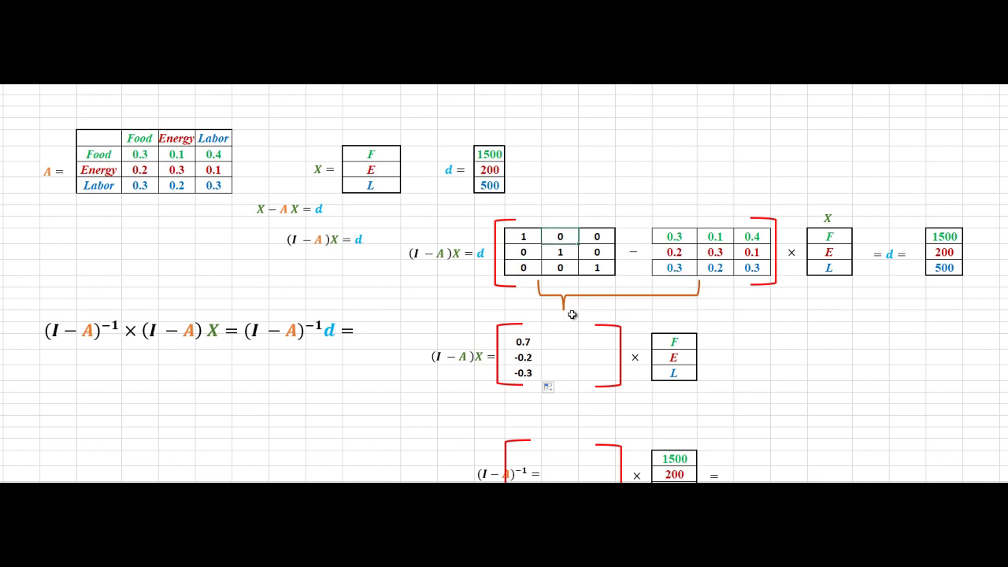
click(564, 340)
text(=)
click(562, 237)
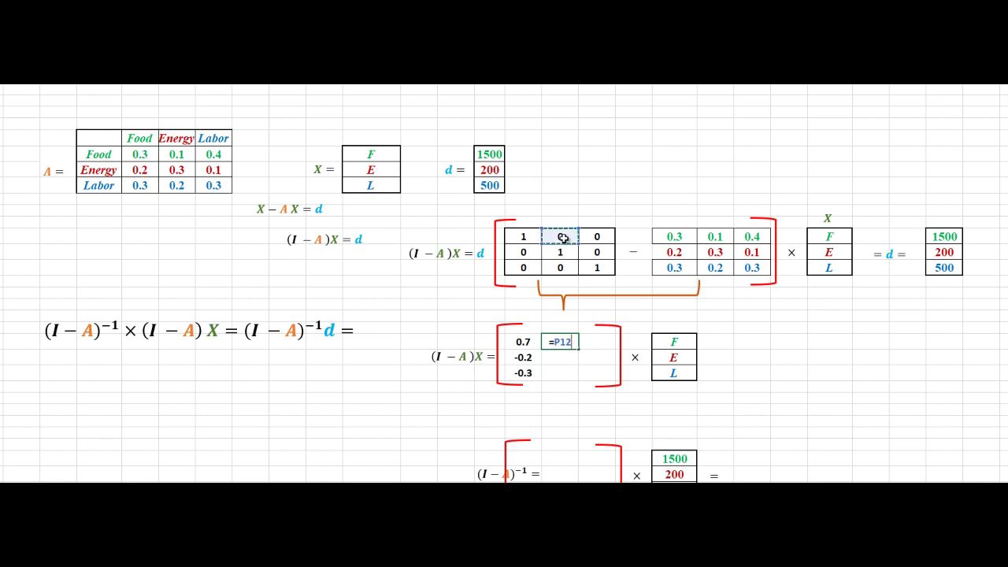
text(-)
click(714, 236)
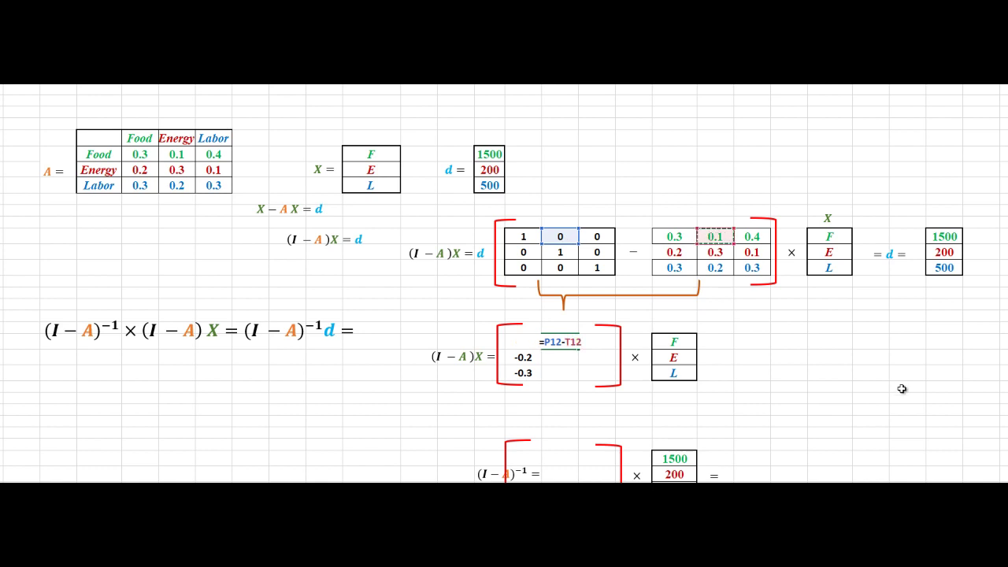
key(Return)
click(560, 342)
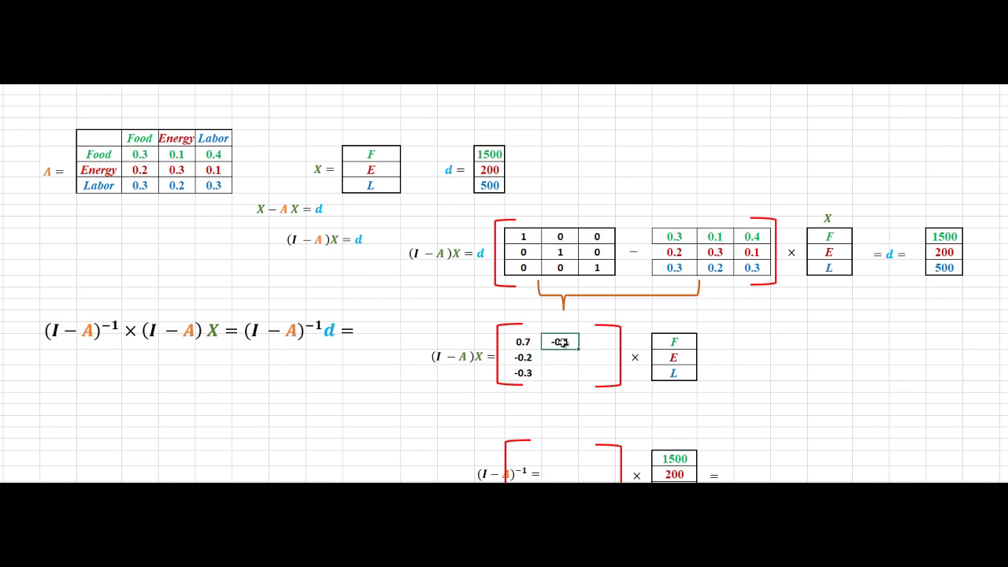
drag(578, 350, 577, 378)
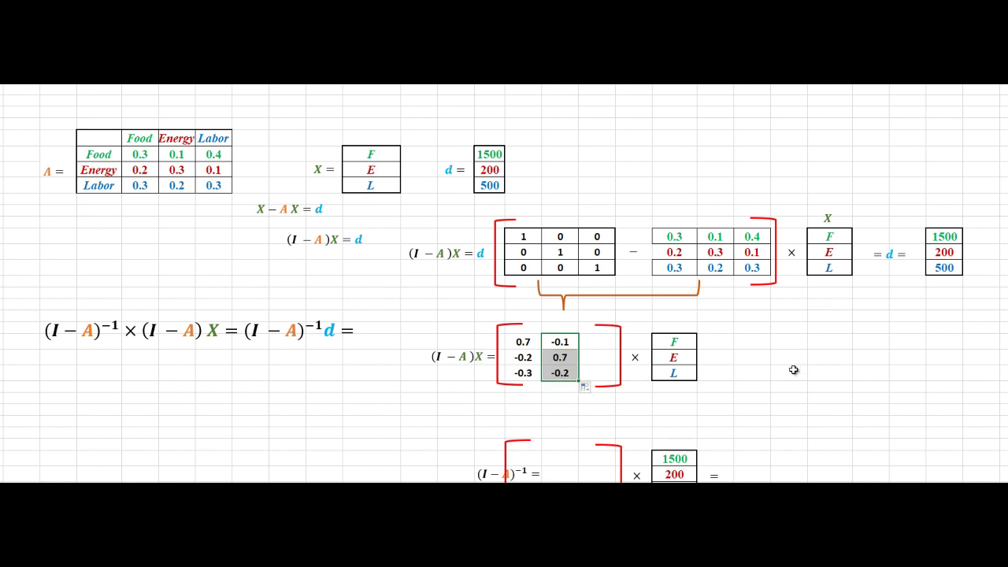
- Enter the third-column formula (0 − 0.4 = −0.4), fill it down, and highlight the result
click(599, 344)
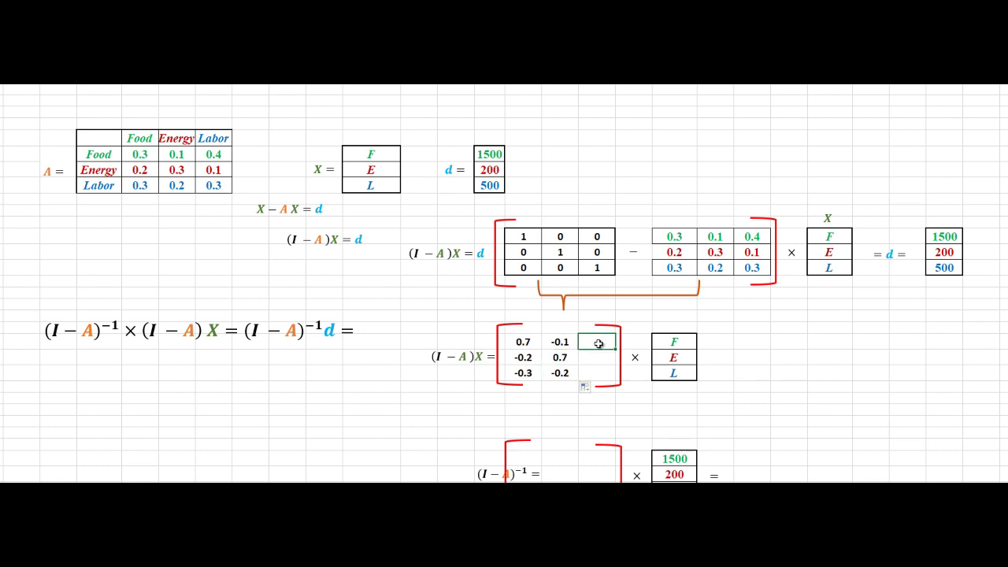
text(=)
click(601, 239)
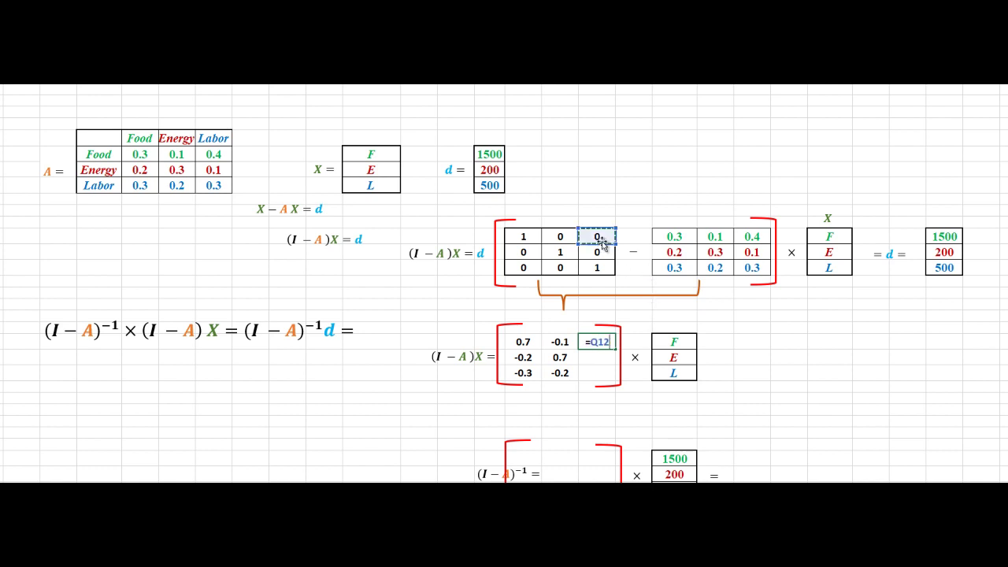
text(-)
click(758, 237)
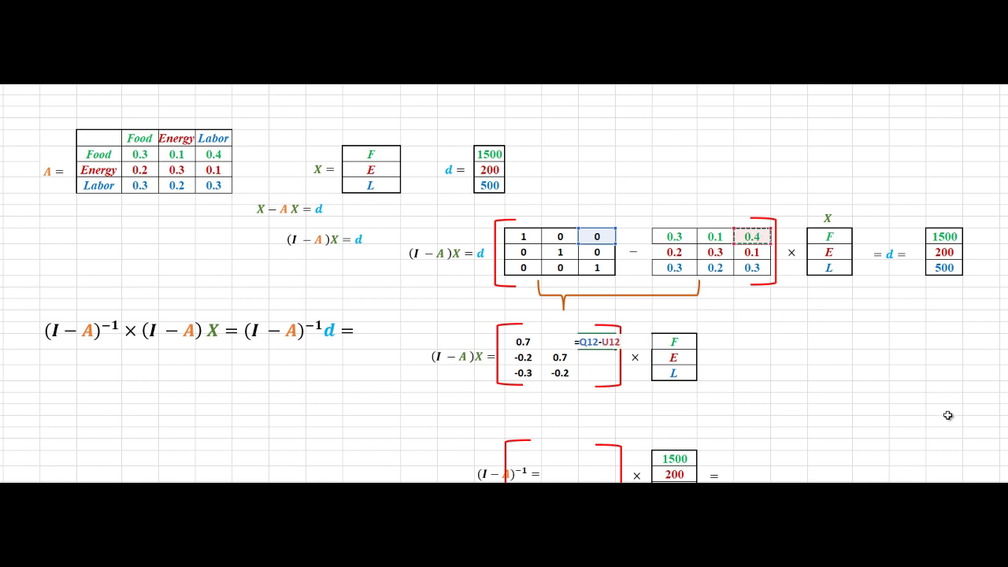
key(Return)
click(601, 341)
drag(616, 351, 615, 381)
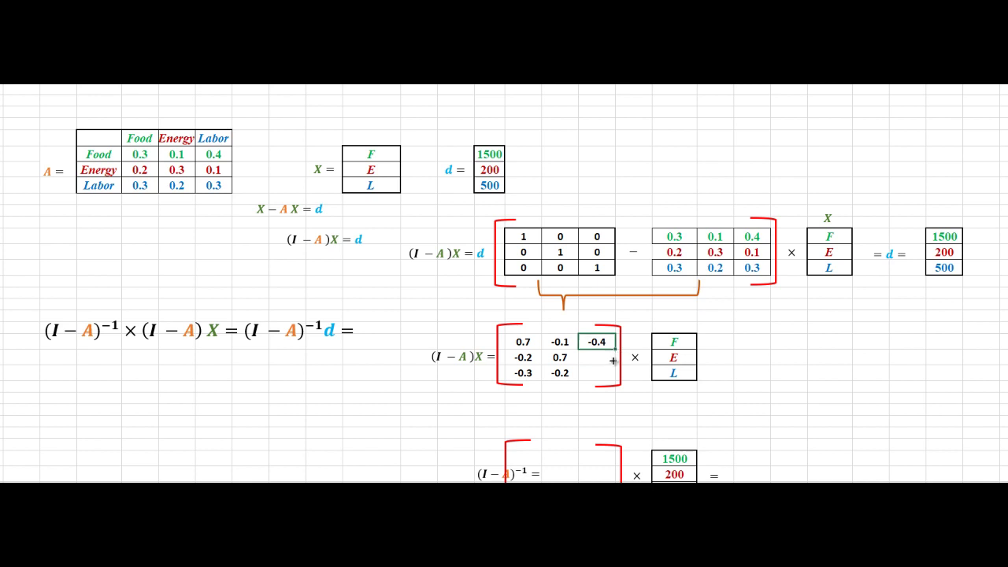
click(787, 384)
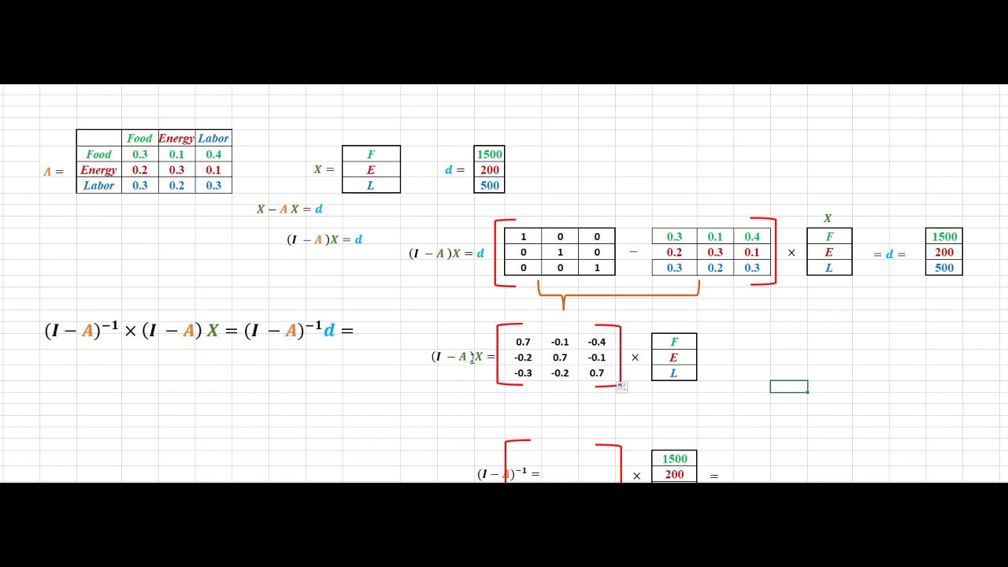
mouse_move(523, 342)
mouse_down()
mouse_move(560, 372)
mouse_move(603, 371)
mouse_up()
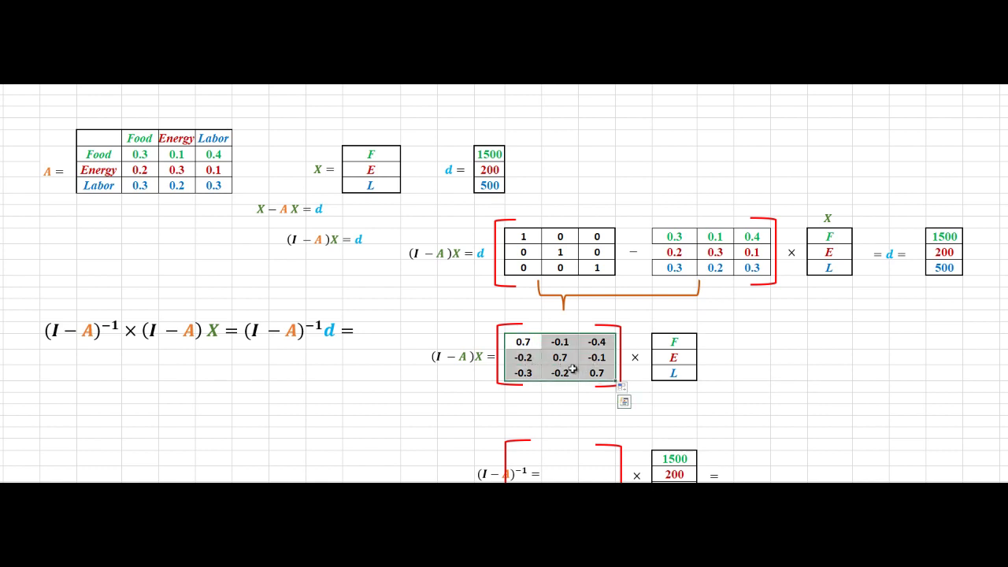
click(635, 358)
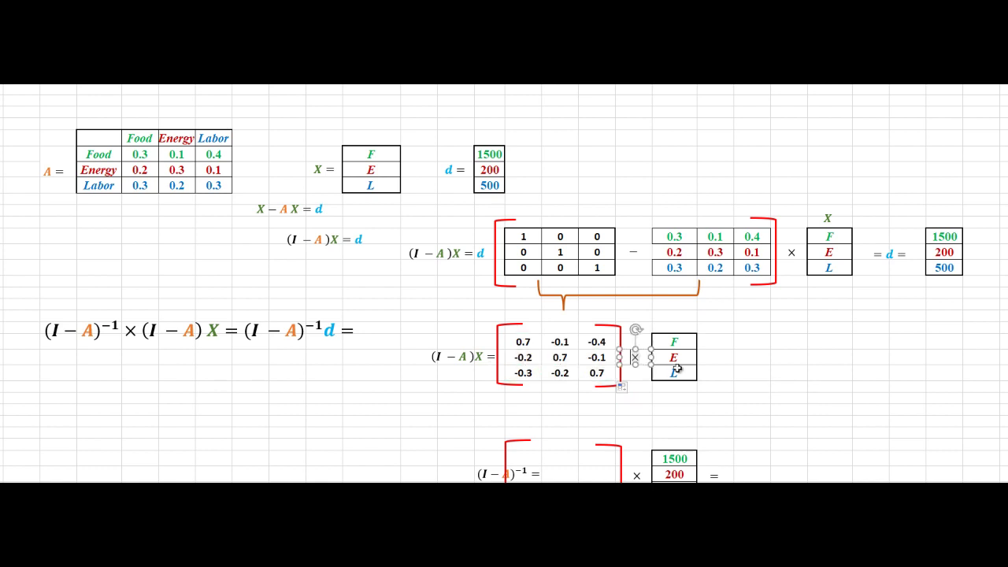
click(752, 373)
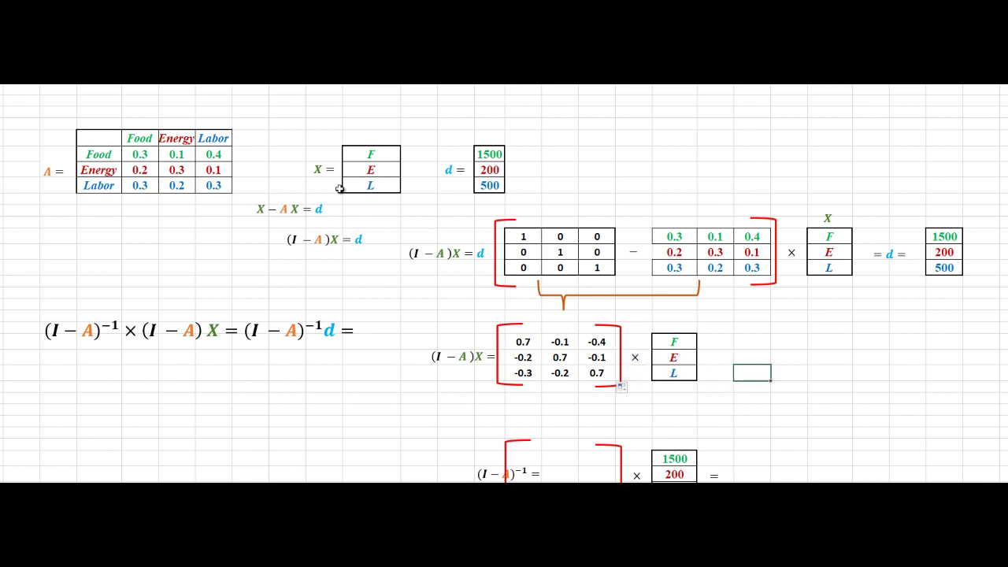
click(383, 158)
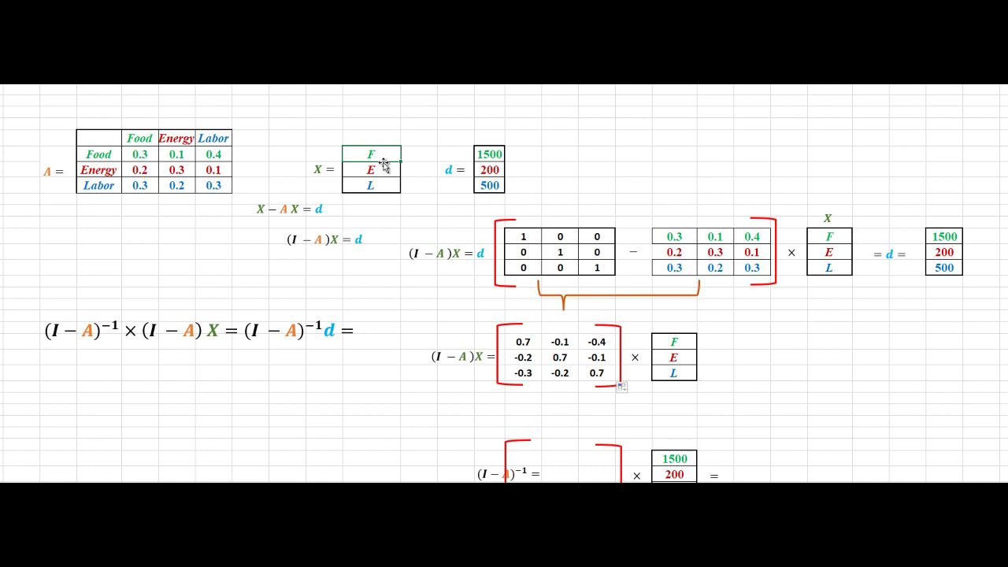
click(385, 168)
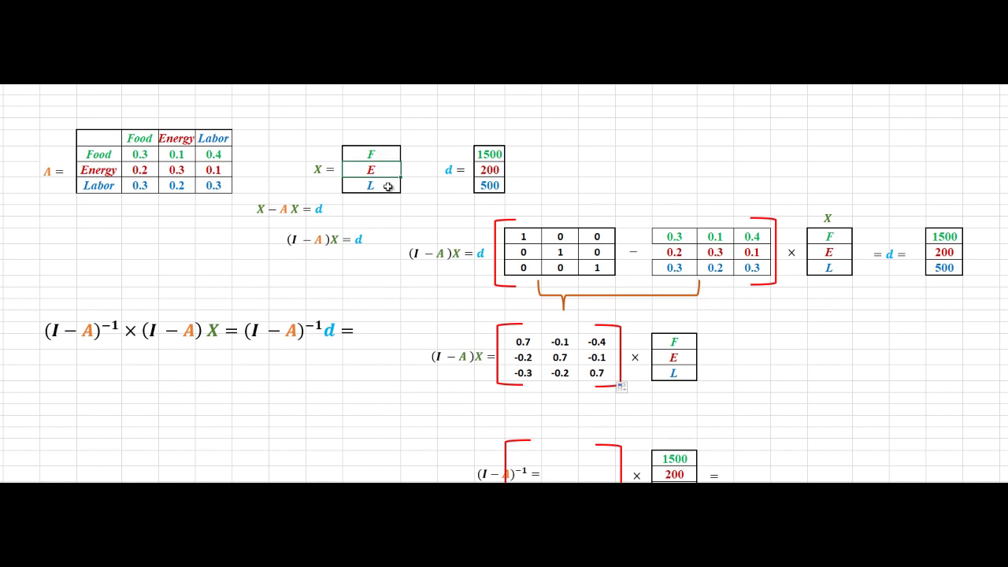
click(744, 344)
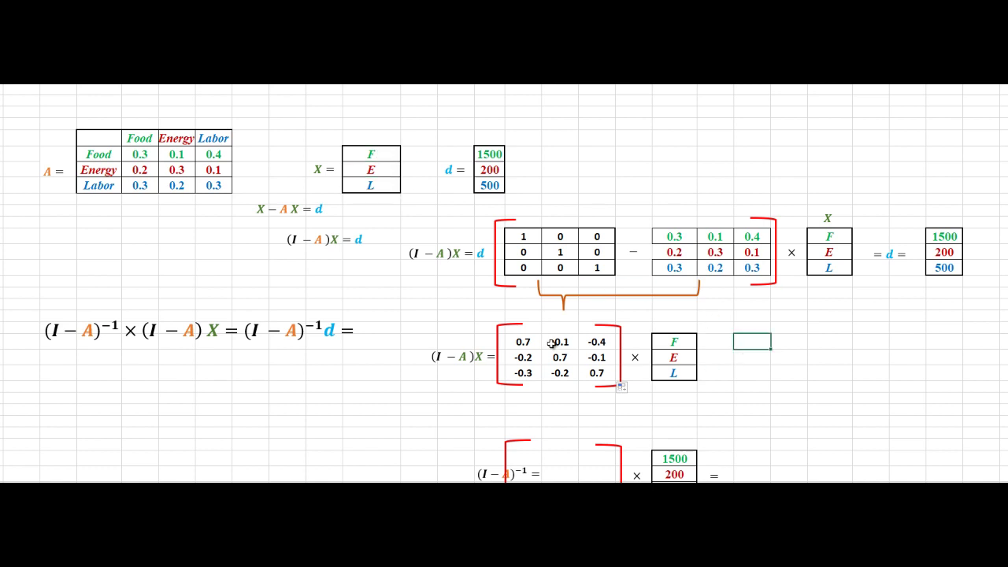
drag(526, 342, 590, 367)
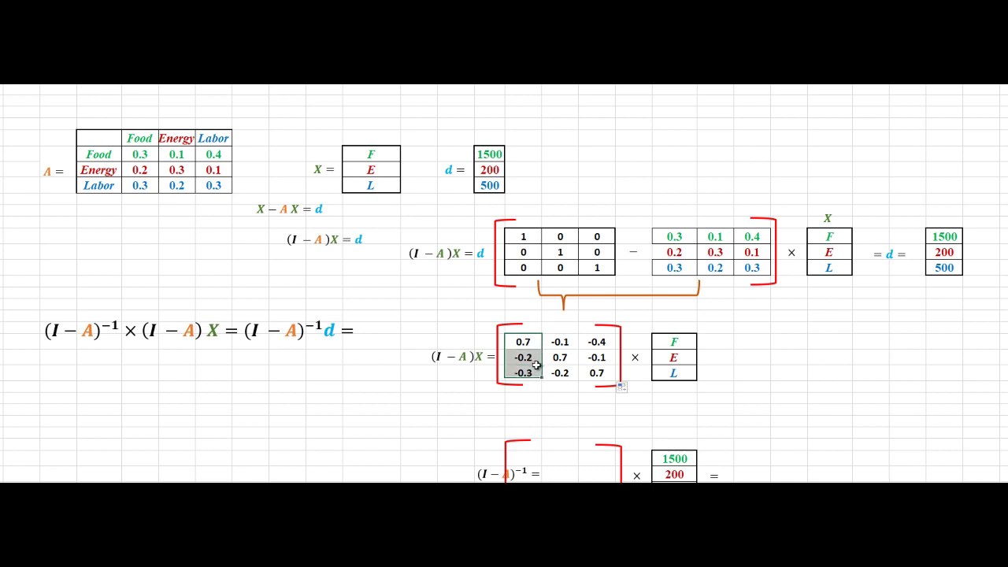
click(767, 372)
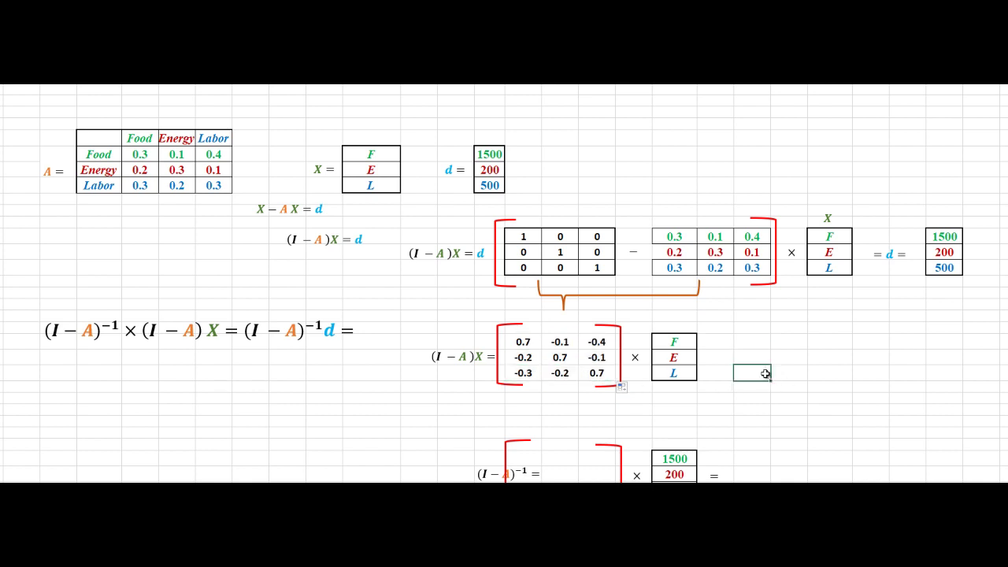
click(525, 341)
click(559, 357)
click(594, 375)
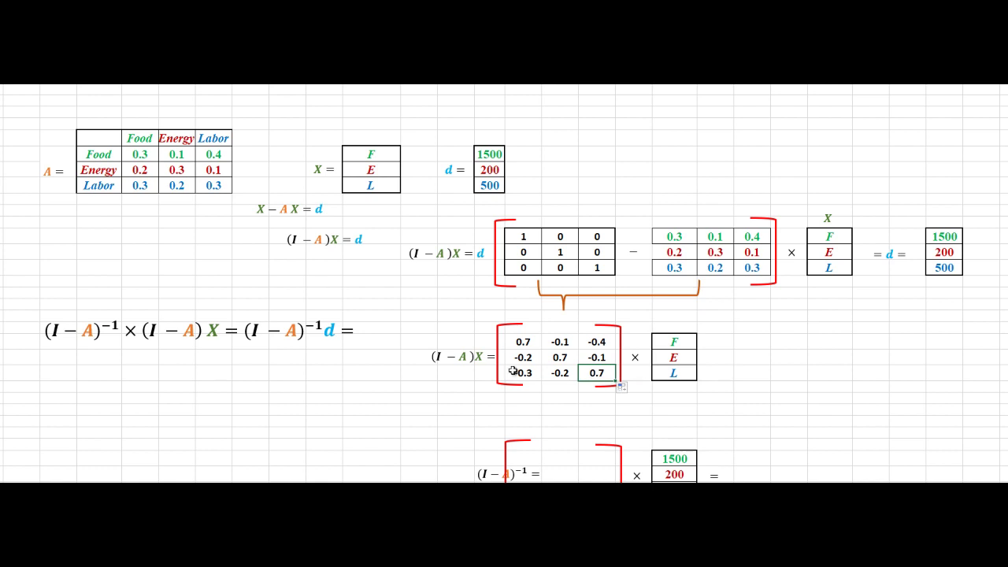
click(470, 405)
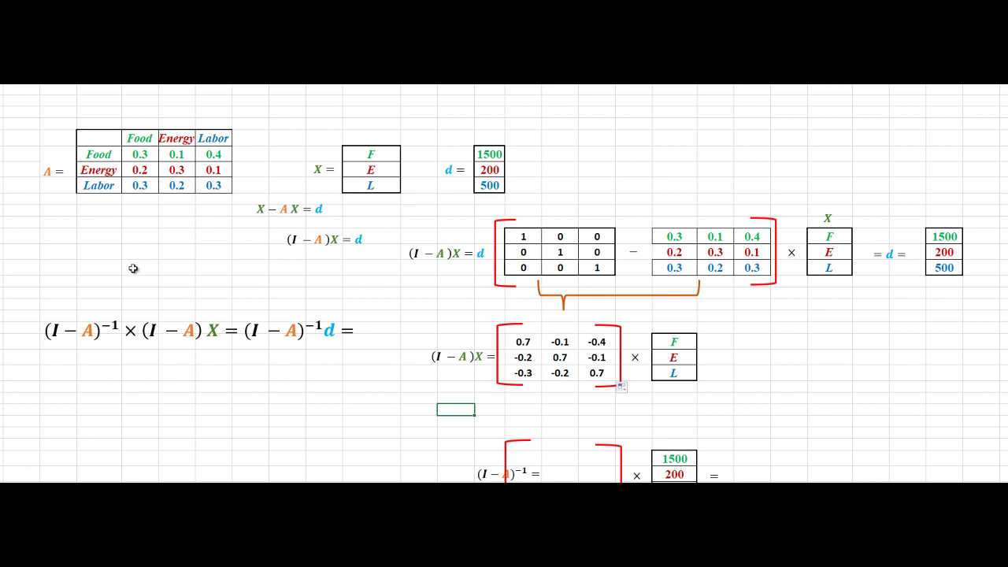
click(522, 236)
click(560, 252)
click(594, 263)
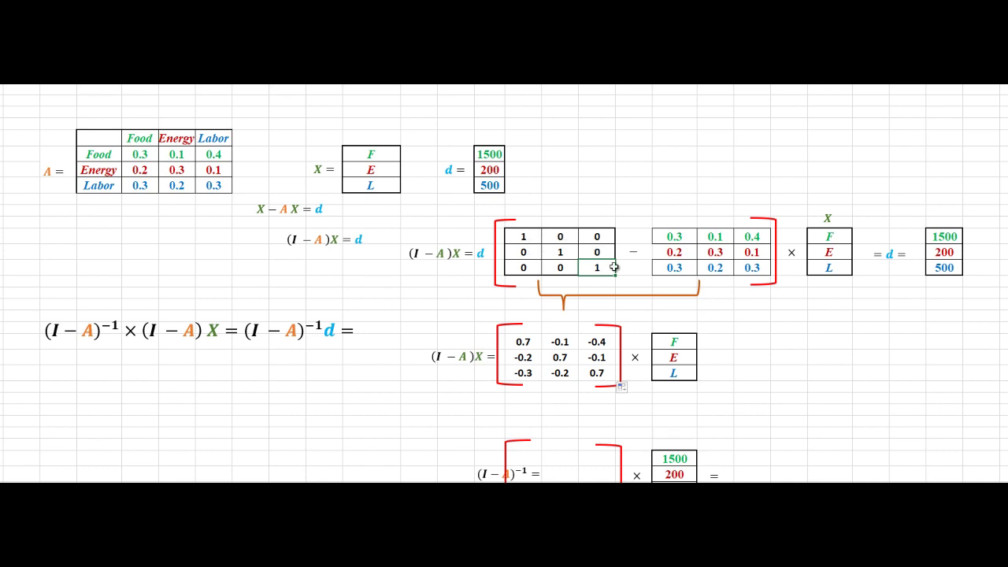
- Apply All Borders to the top two rows of the copied A matrix
click(670, 239)
drag(671, 239, 752, 252)
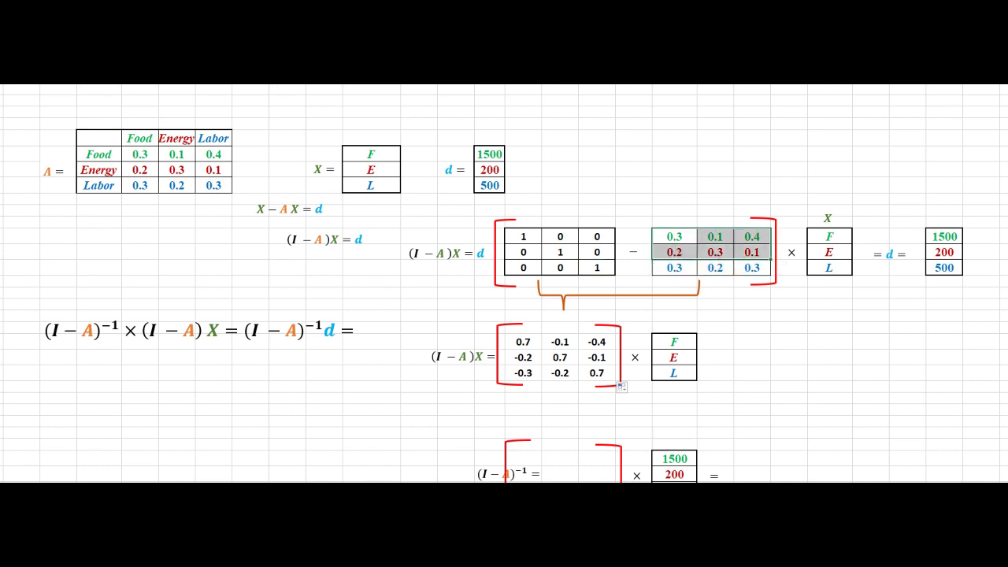
key(alt+h)
key(b)
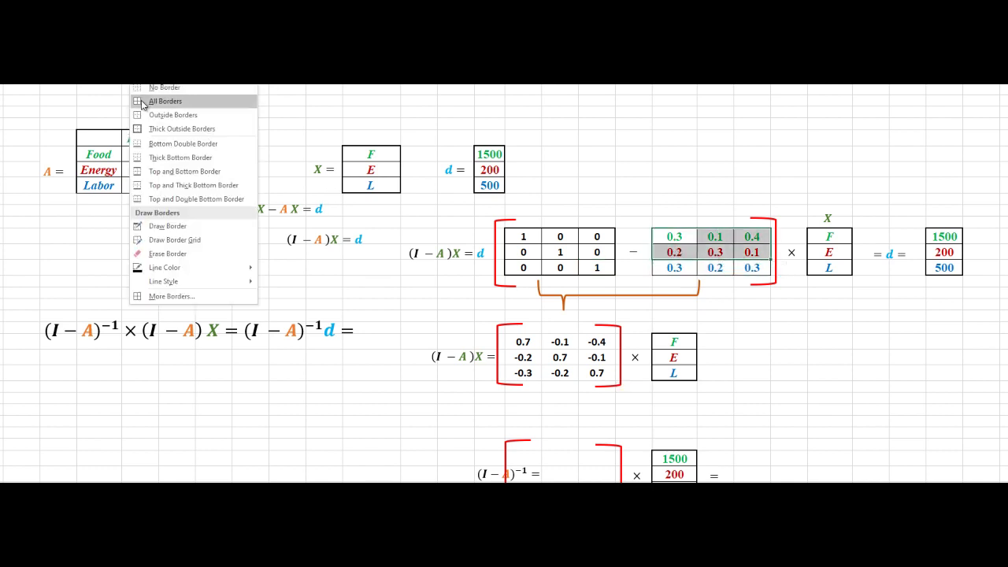
click(150, 101)
click(799, 341)
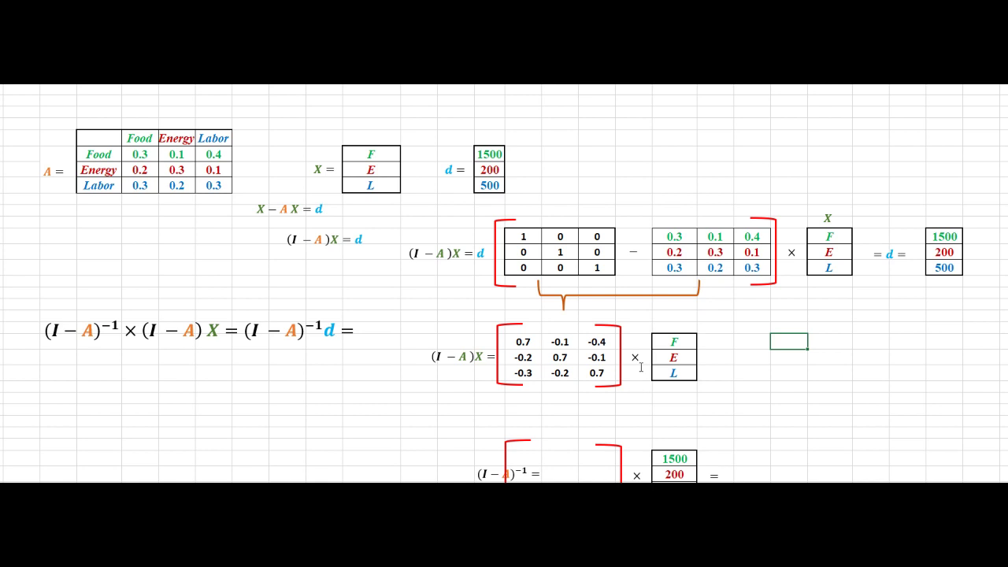
scroll(641, 362, down, 1)
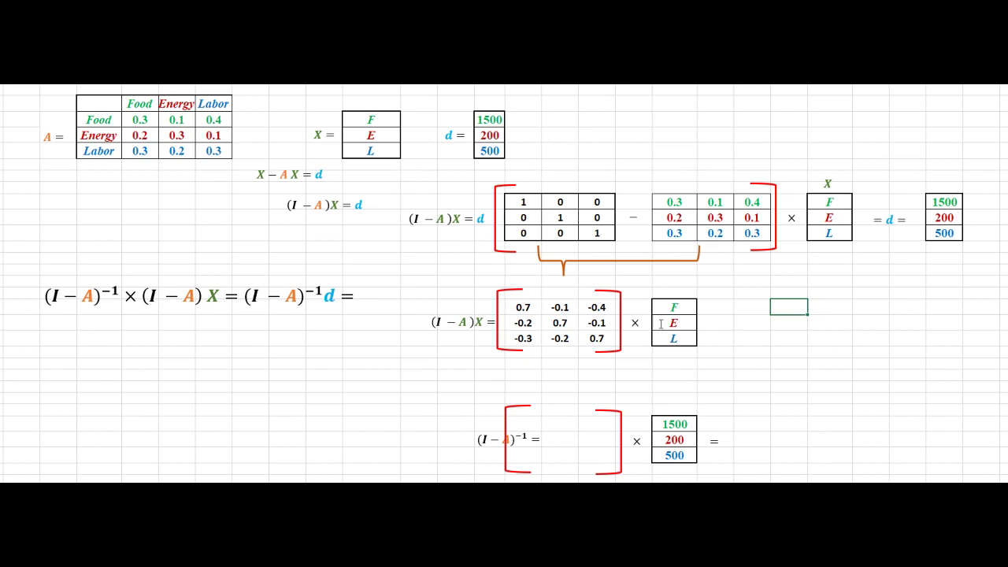
- Drag the (I − A)⁻¹ = label left so it clears the empty inverse brackets
click(664, 308)
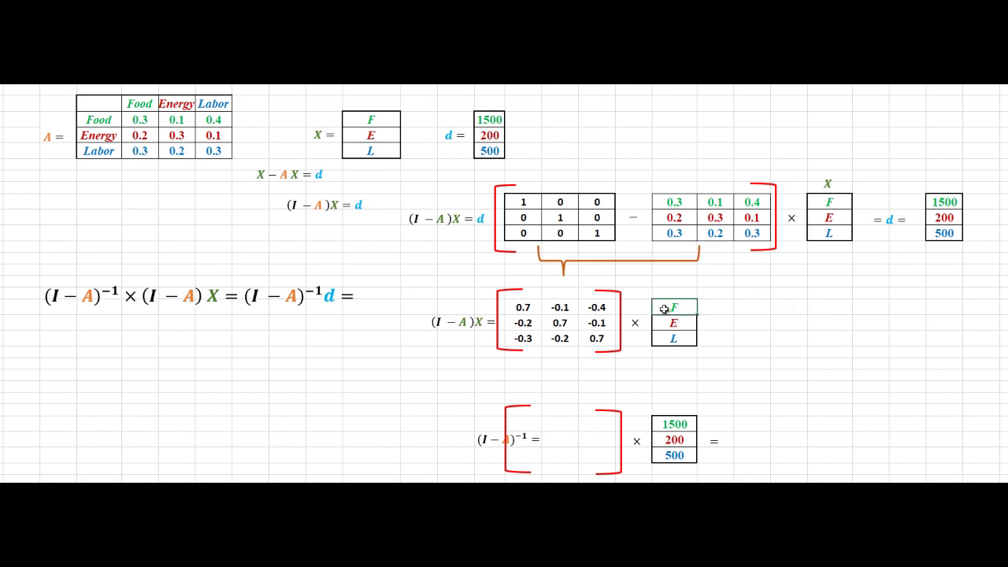
click(674, 323)
click(682, 339)
scroll(754, 358, down, 1)
scroll(754, 358, down, 1)
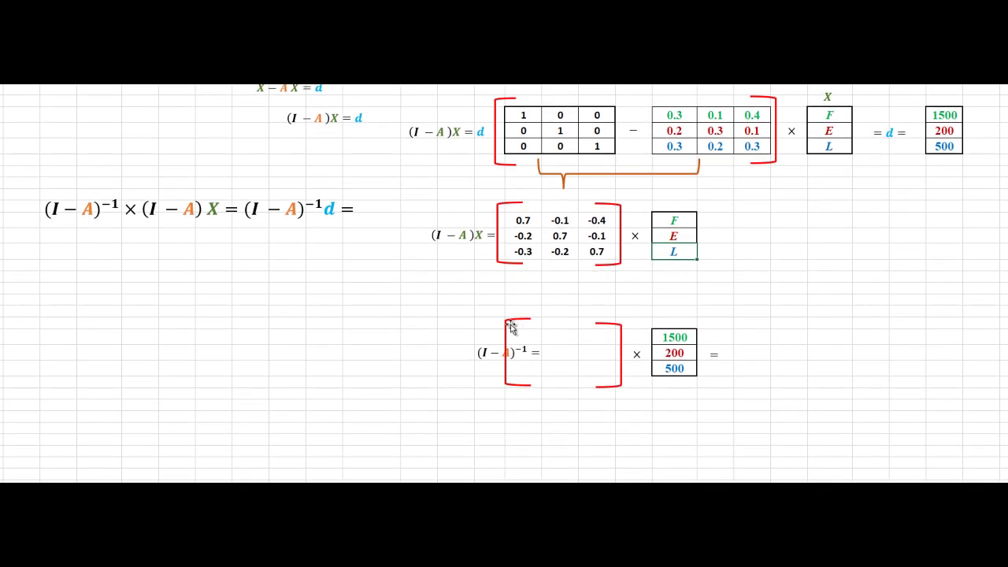
click(492, 352)
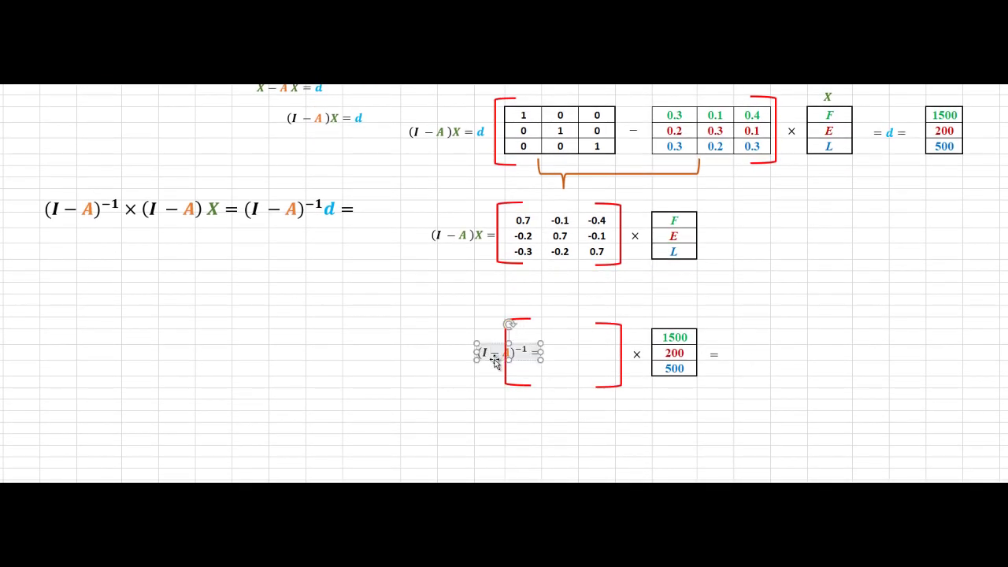
drag(495, 354, 445, 358)
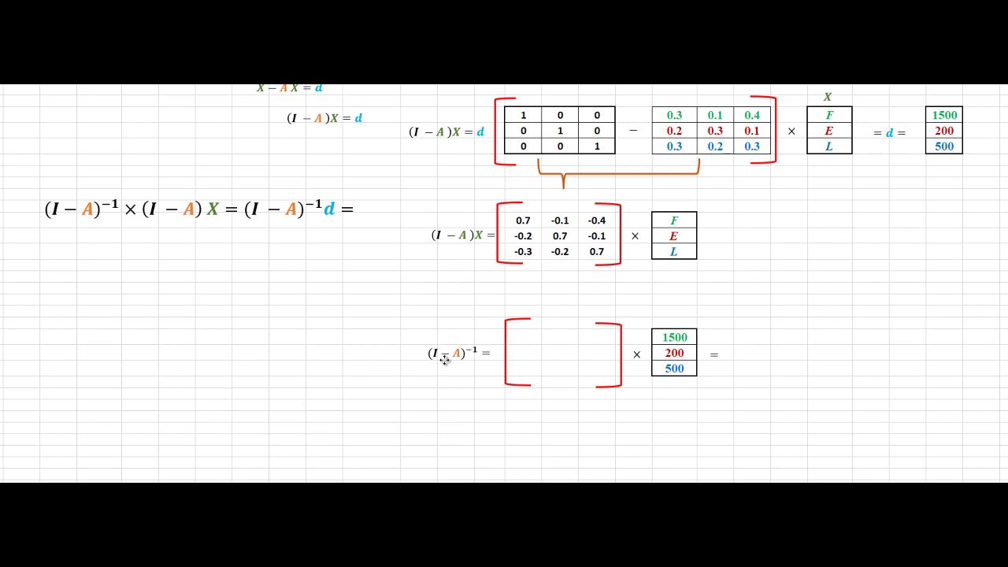
click(445, 358)
click(390, 276)
scroll(330, 135, up, 1)
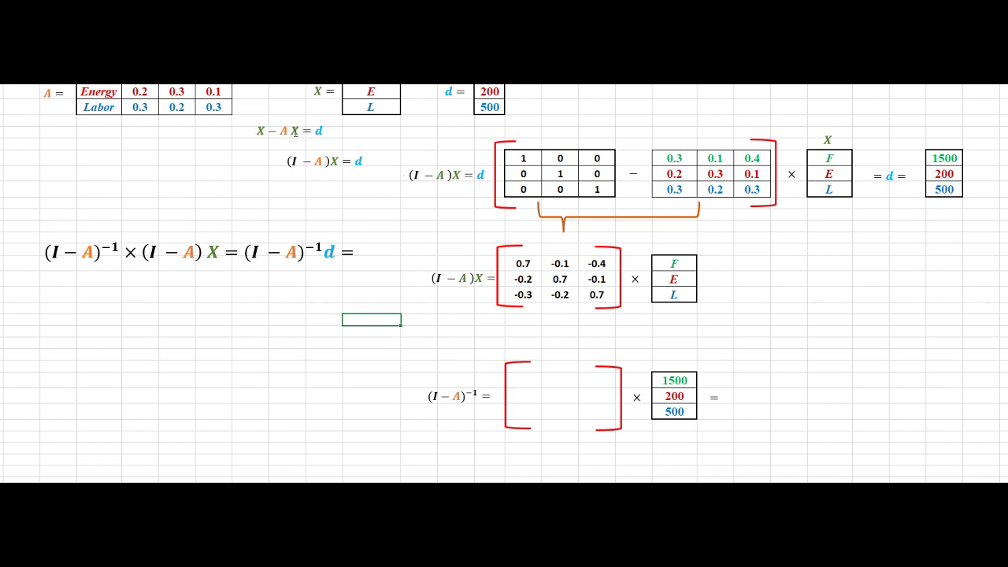
- Duplicate the '= d =' label and place it after the second F, E, L column
click(460, 179)
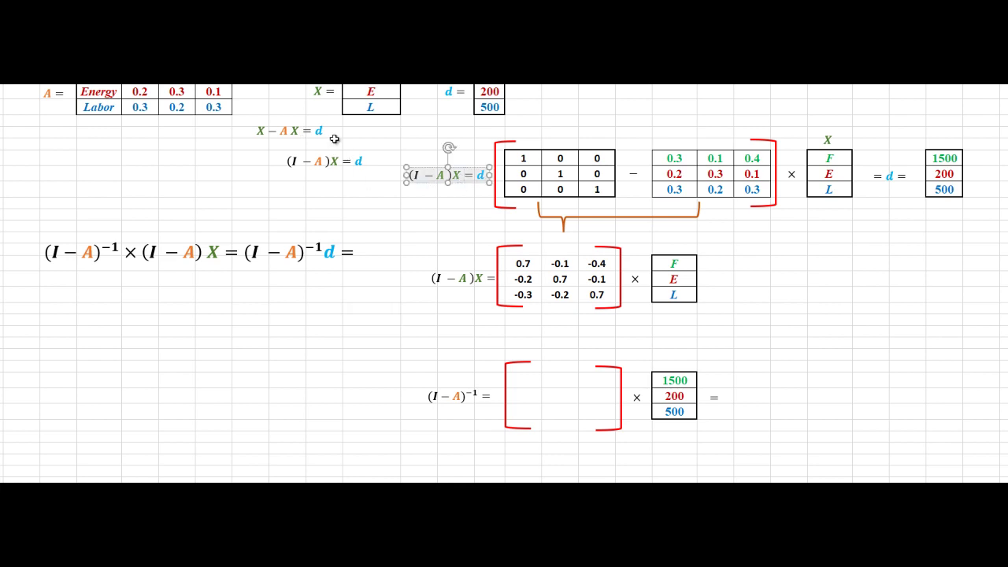
click(480, 201)
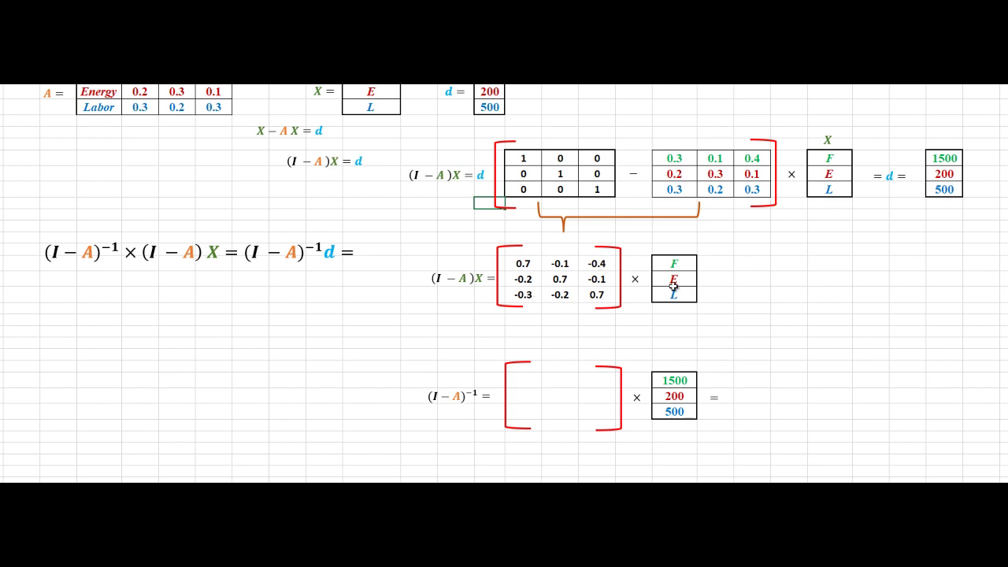
click(897, 182)
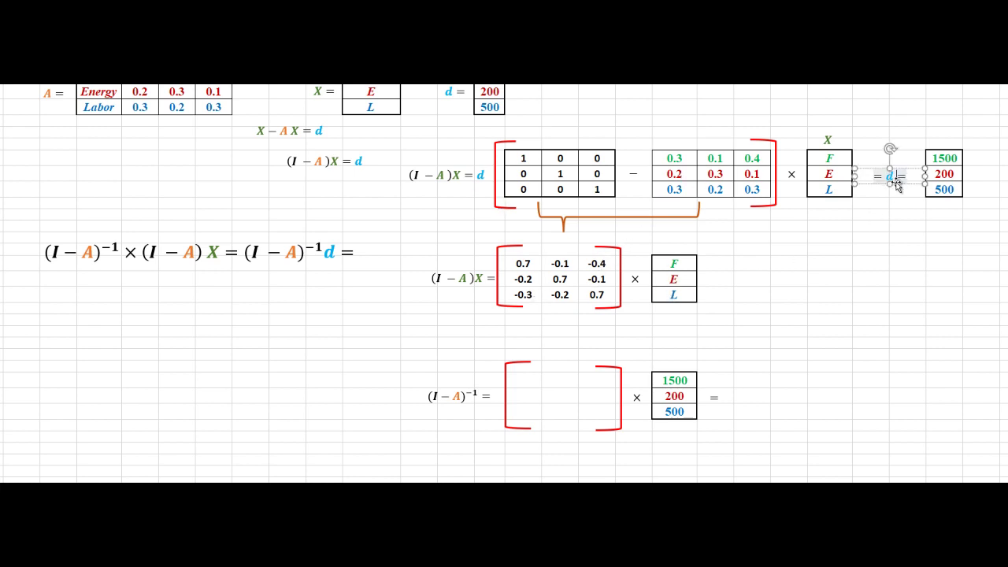
key(Escape)
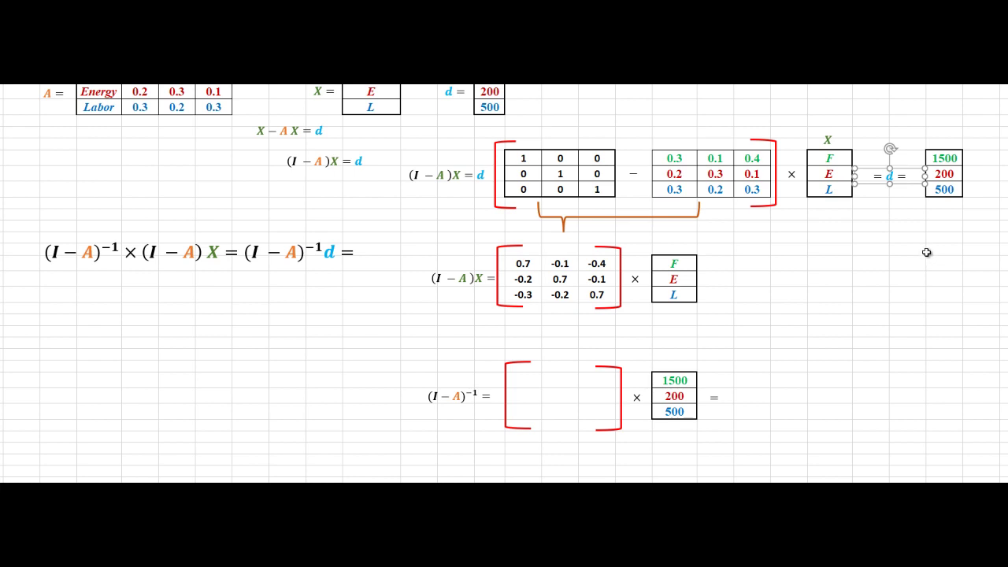
mouse_move(904, 193)
mouse_down()
mouse_move(792, 261)
mouse_move(716, 288)
mouse_up()
drag(944, 157, 951, 186)
- Copy the 1500, 200, 500 demand values into the three cells after the new label
key(ctrl+c)
drag(788, 264, 786, 288)
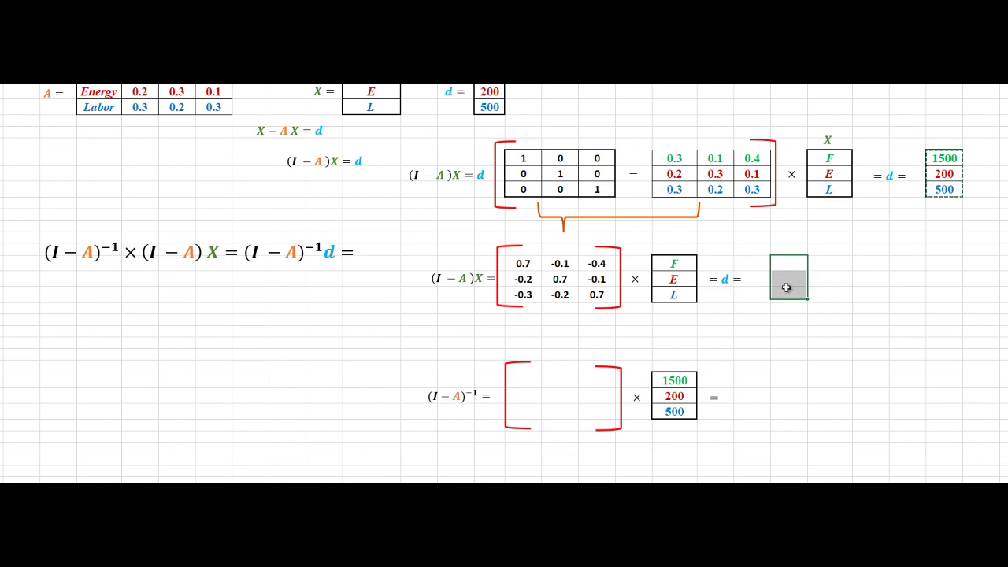
key(ctrl+v)
click(941, 301)
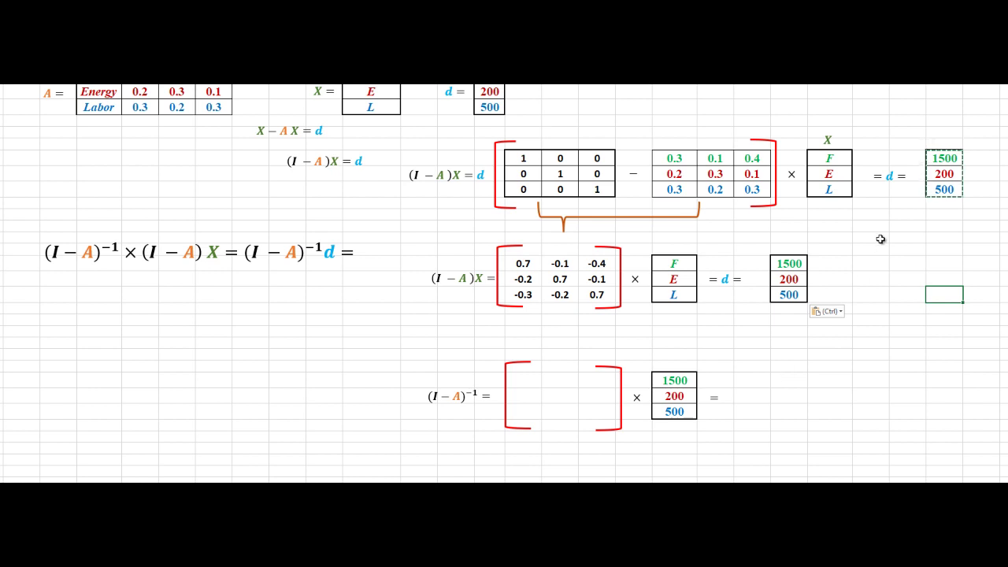
click(829, 158)
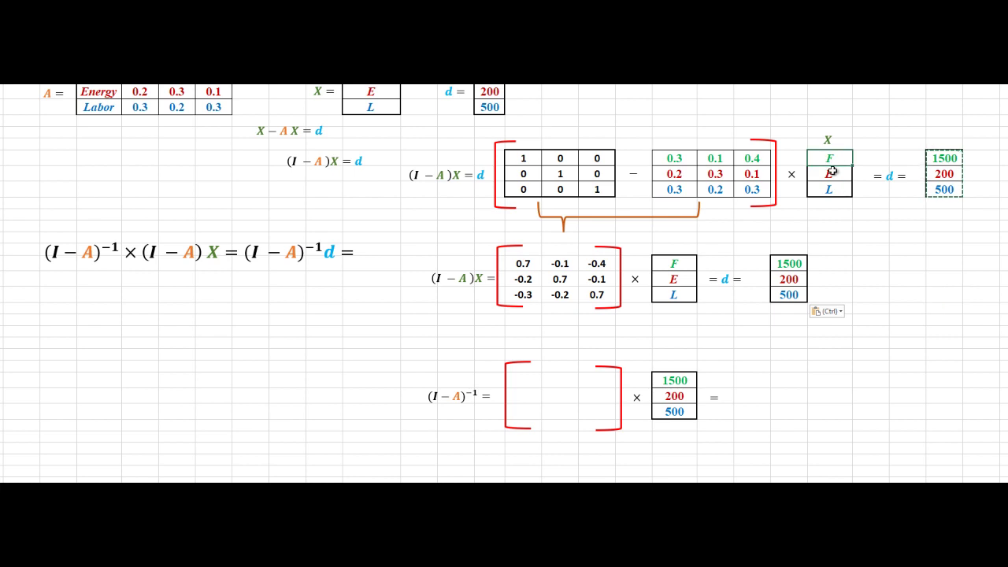
- Select the 3×3 block inside the (I − A)⁻¹ brackets and start a MINVERSE formula
click(835, 189)
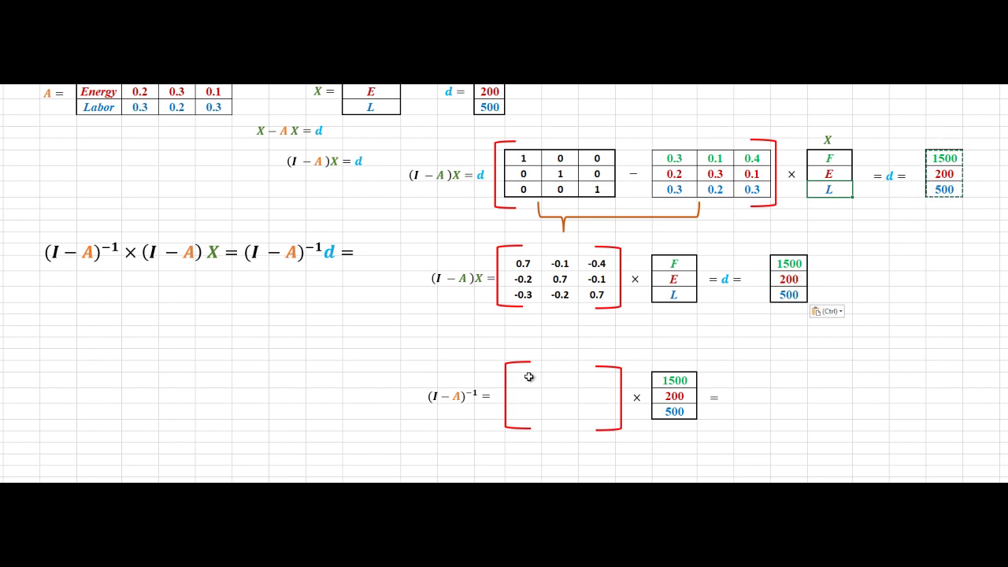
drag(529, 377, 570, 407)
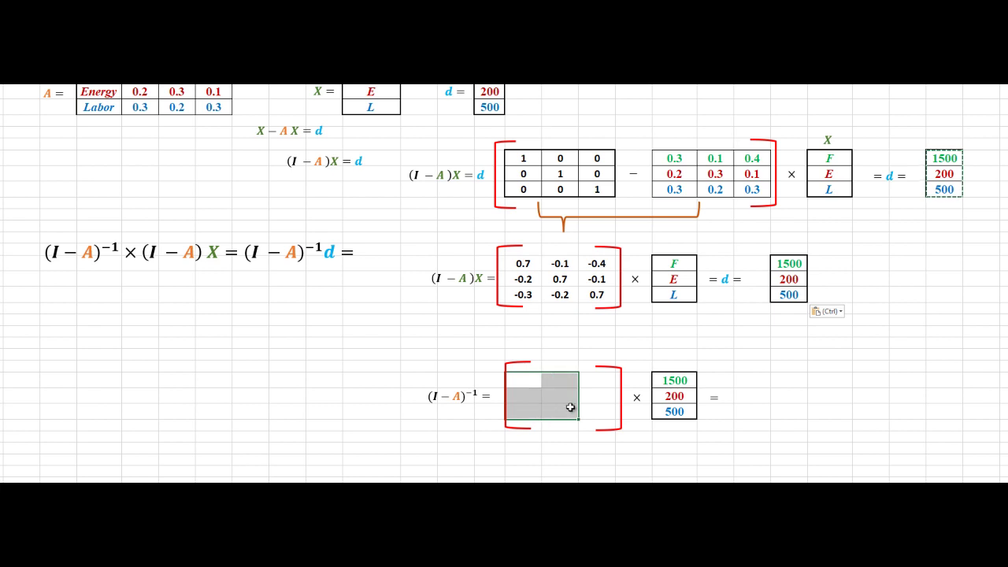
drag(570, 407, 579, 408)
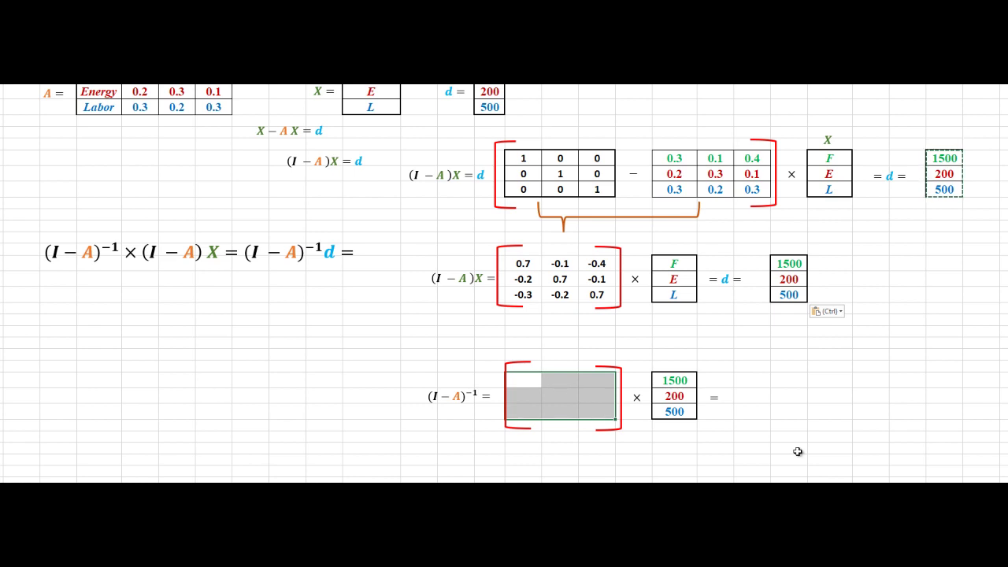
text(=)
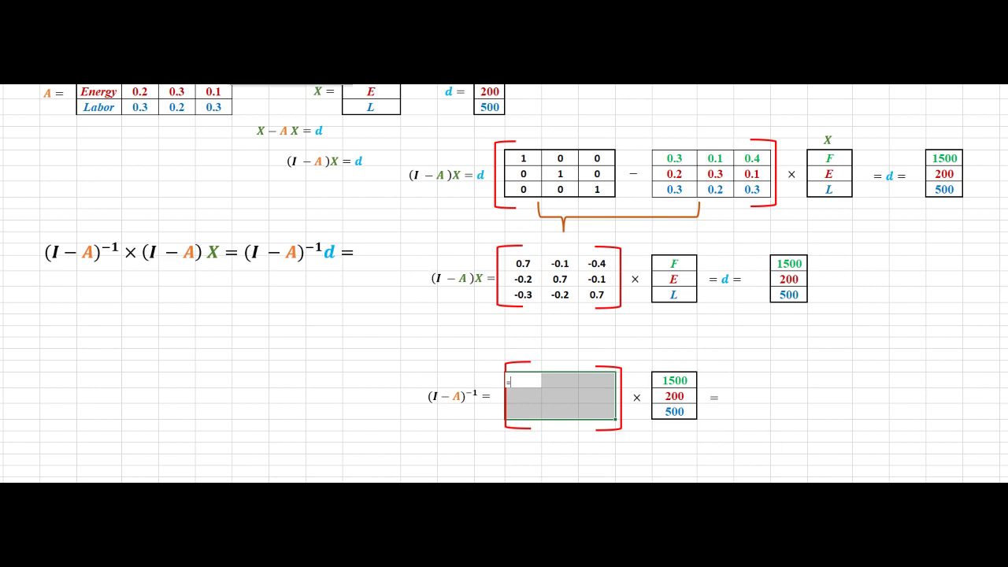
scroll(305, 258, down, 2)
scroll(306, 258, down, 2)
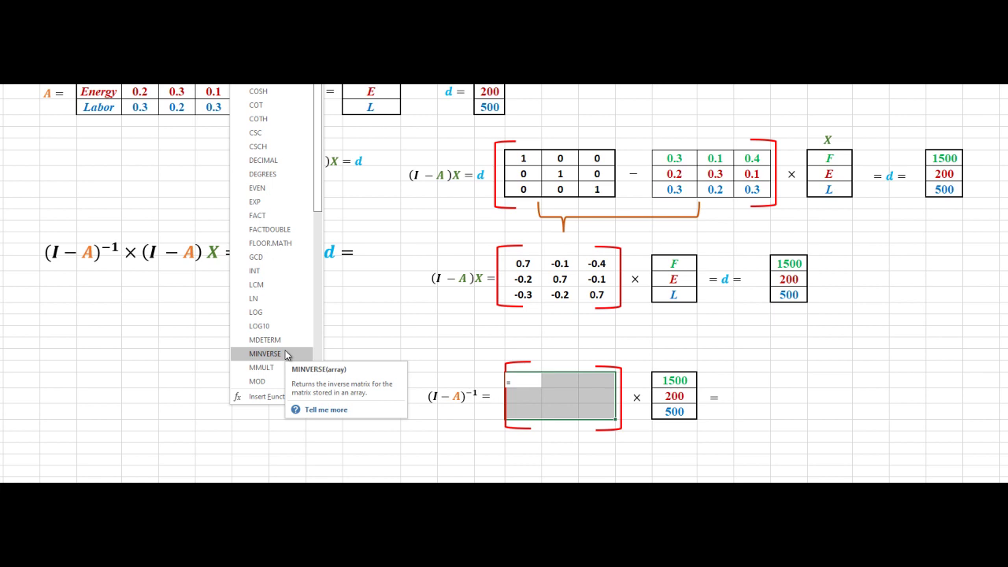
click(285, 354)
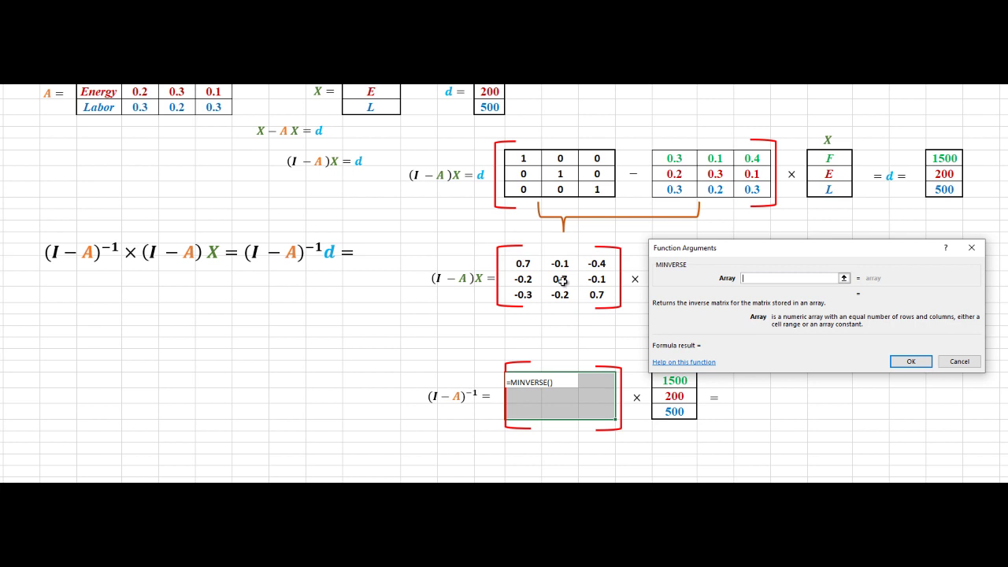
- Set MINVERSE's array to O20:Q22, enter it as an array formula, and begin trimming decimals
drag(527, 262, 584, 294)
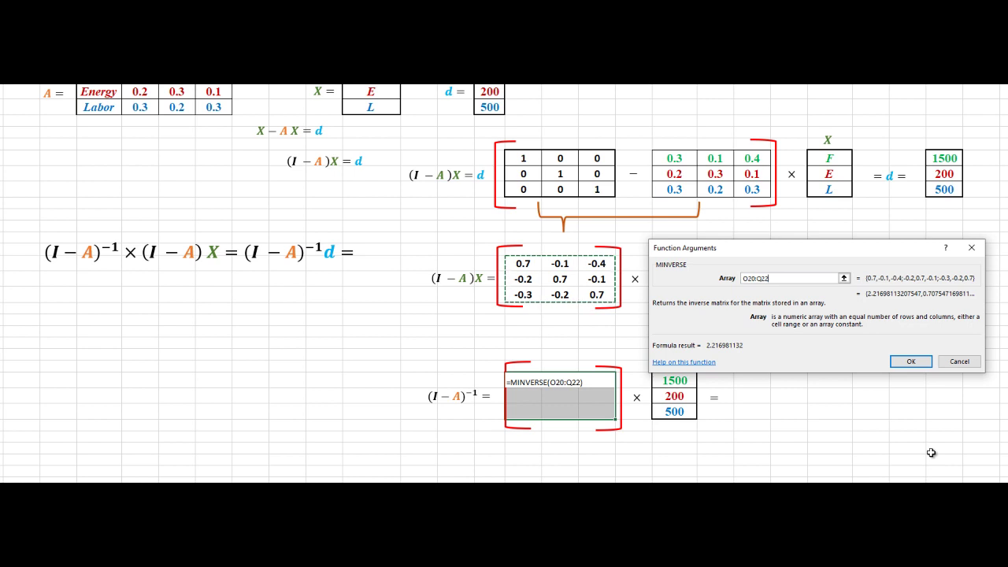
key(ctrl+shift+Return)
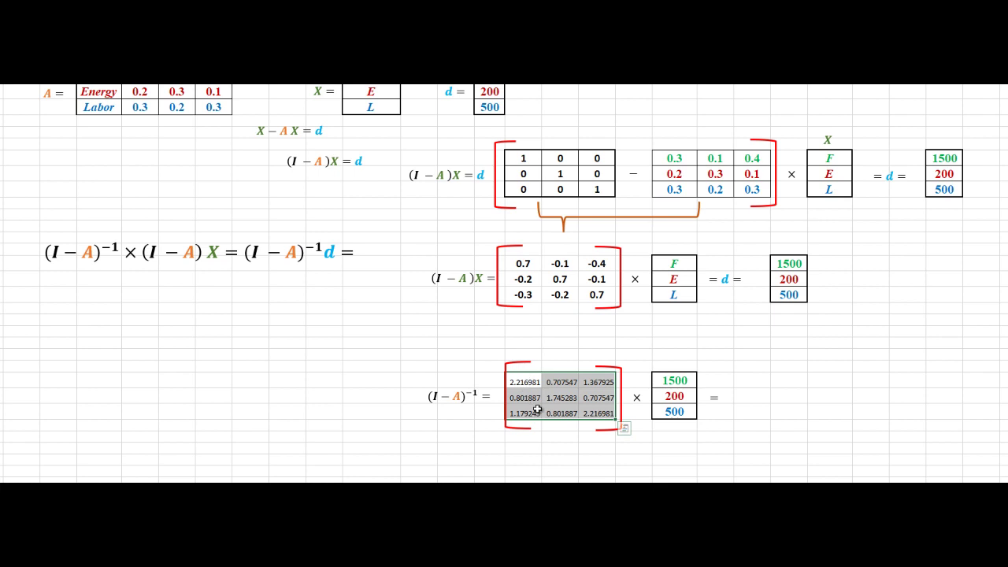
click(524, 429)
drag(524, 429, 519, 430)
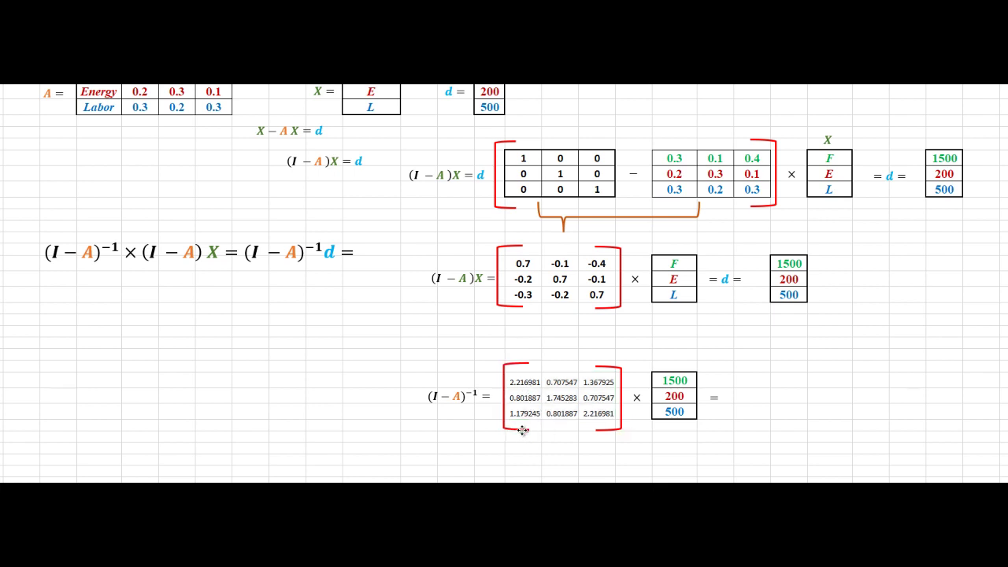
drag(520, 383, 582, 406)
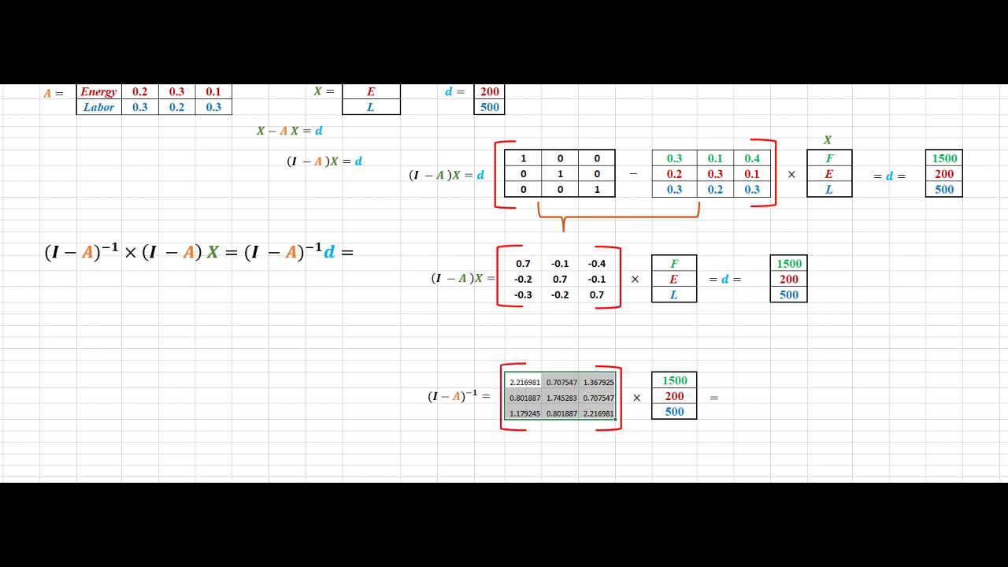
key(alt+h)
- Finish reducing the inverse to five decimals, then select the three result cells after the final '='
key(9)
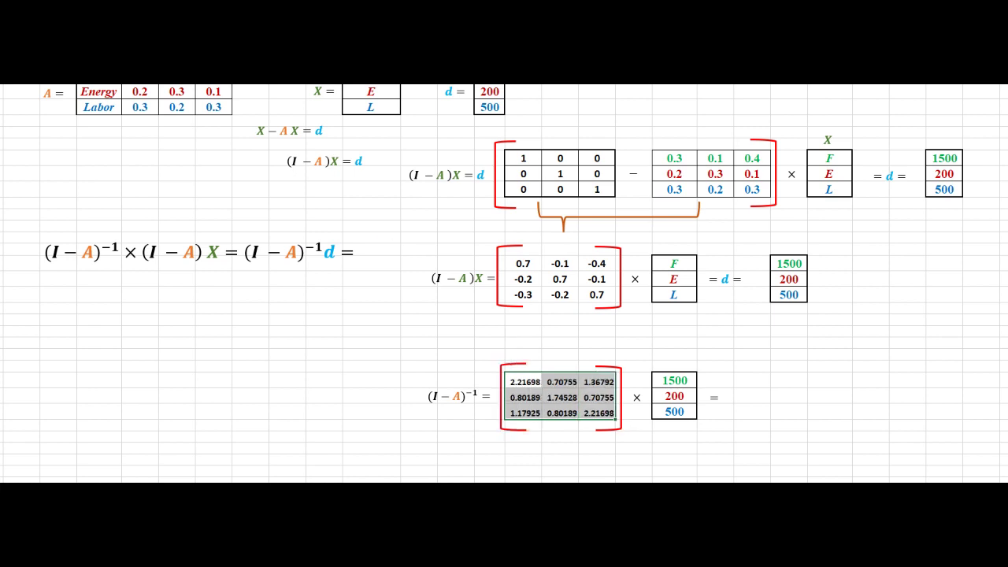
click(791, 396)
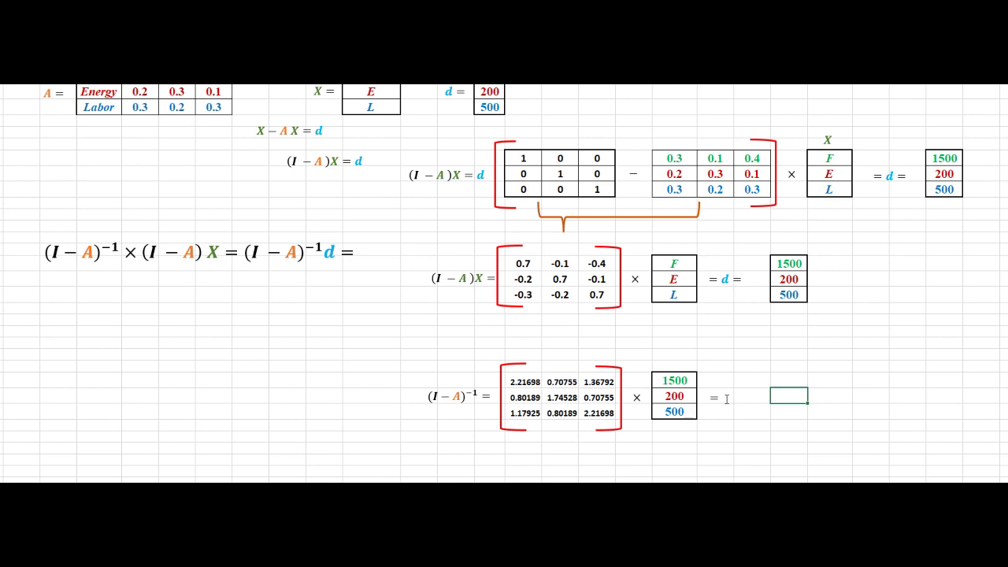
drag(746, 382, 756, 408)
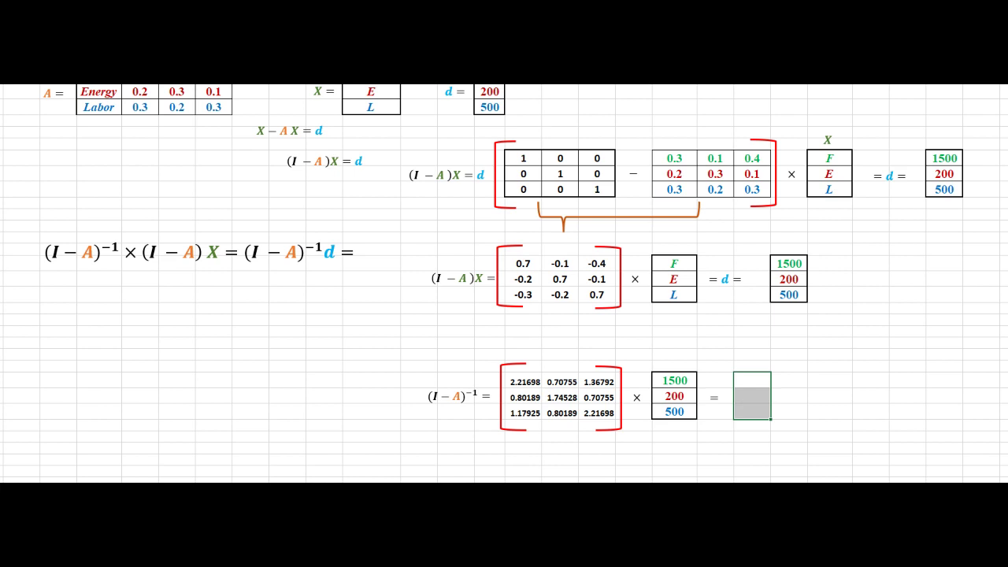
- Enter MULTINOMIAL(O29:Q31,S29:S31) as an array formula in the result cells, then reselect the three #NUM! cells
click(317, 77)
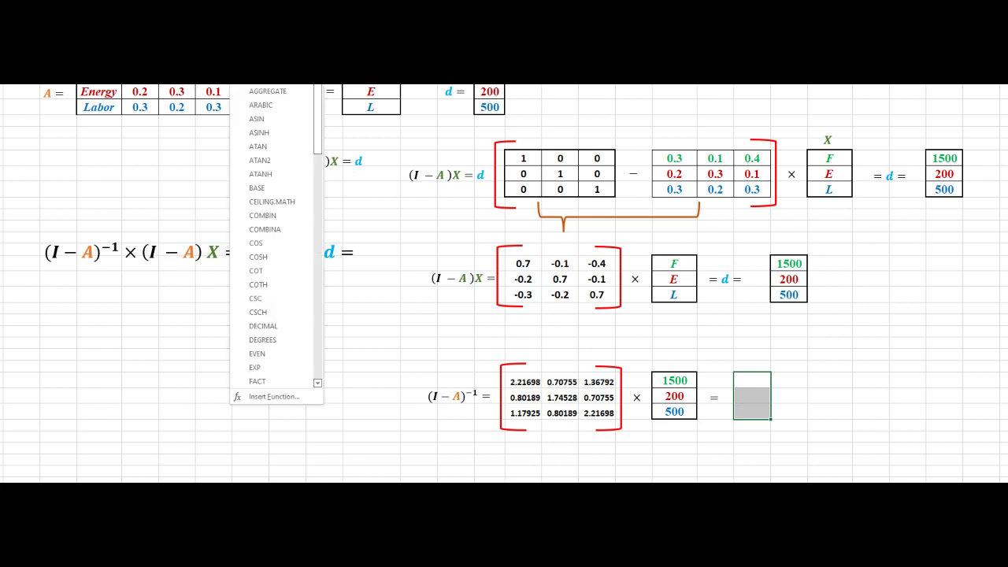
scroll(255, 260, down, 3)
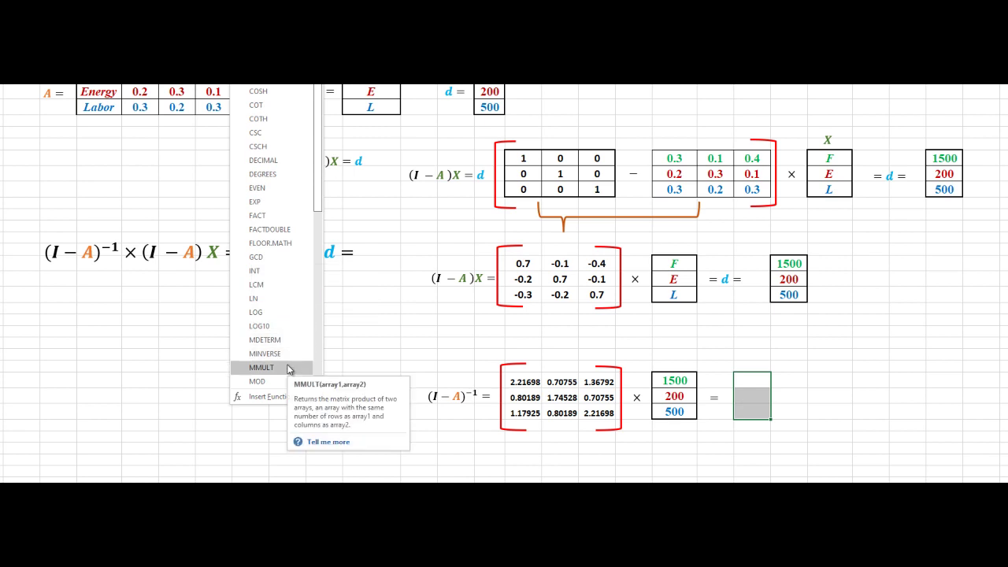
click(288, 368)
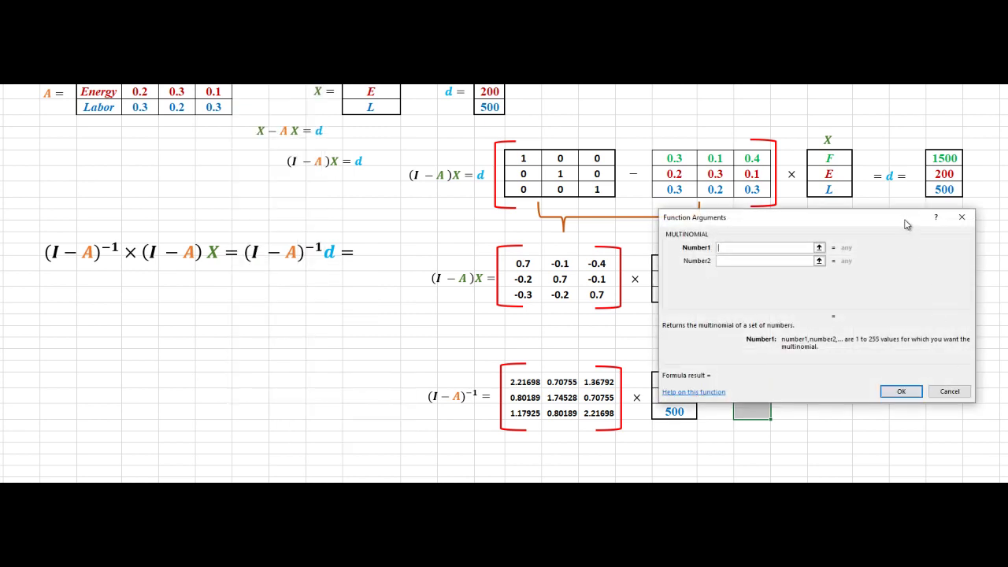
drag(906, 225, 311, 145)
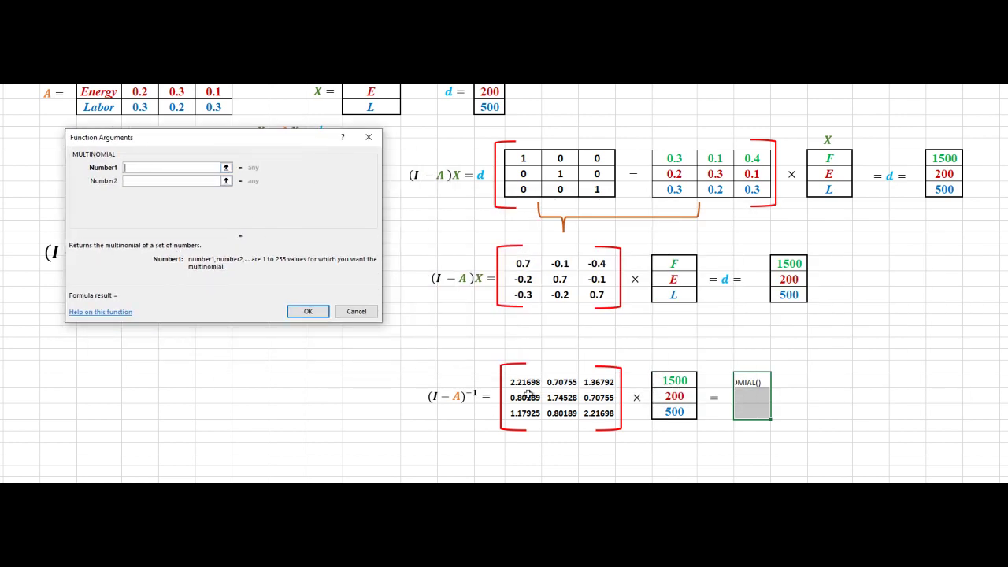
drag(523, 381, 589, 411)
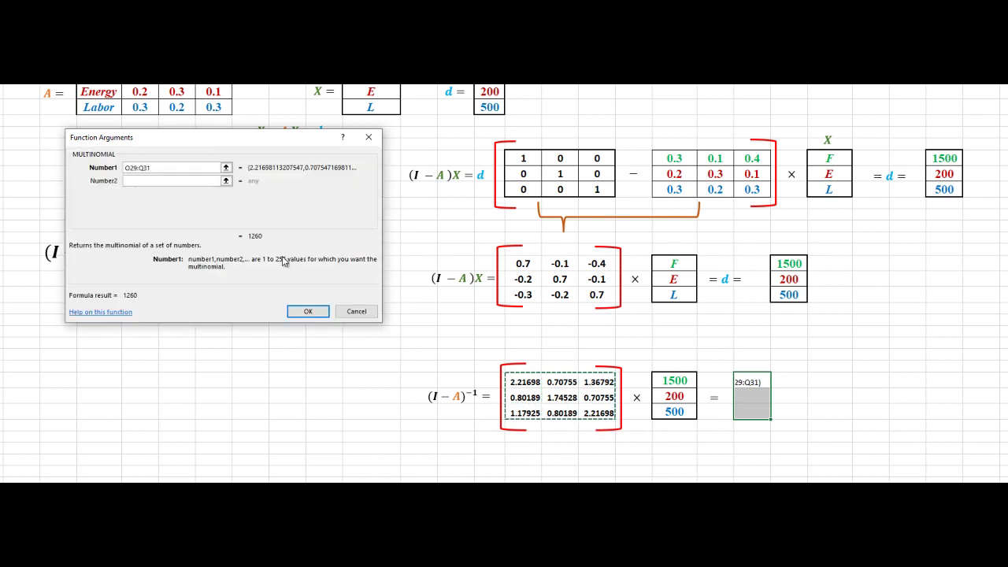
click(168, 180)
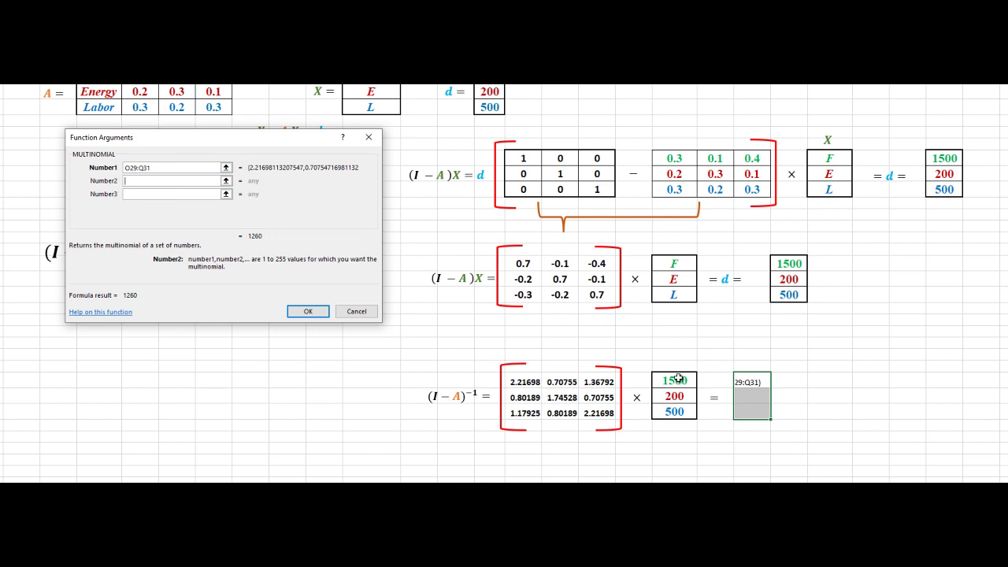
drag(678, 379, 675, 411)
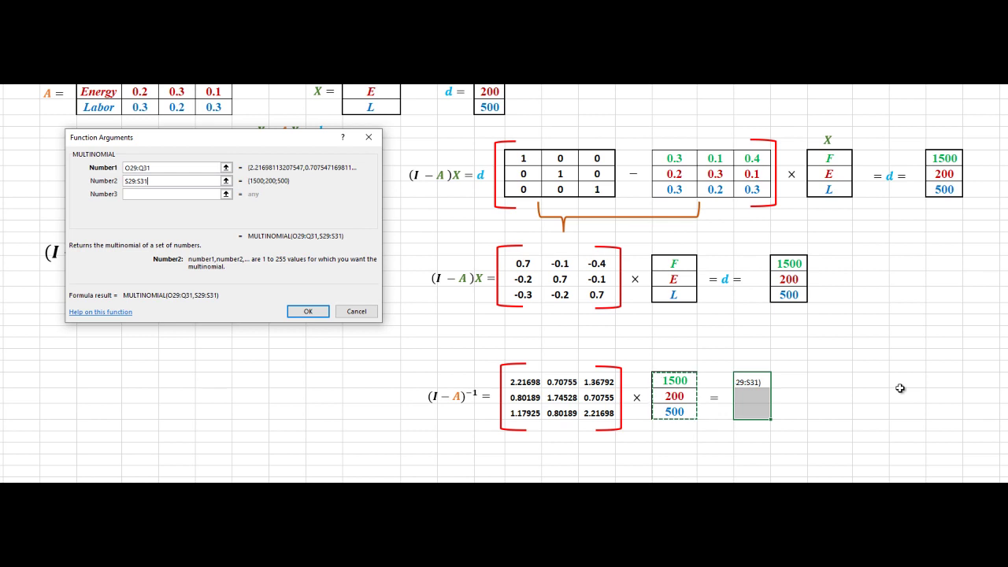
key(ctrl+shift+Return)
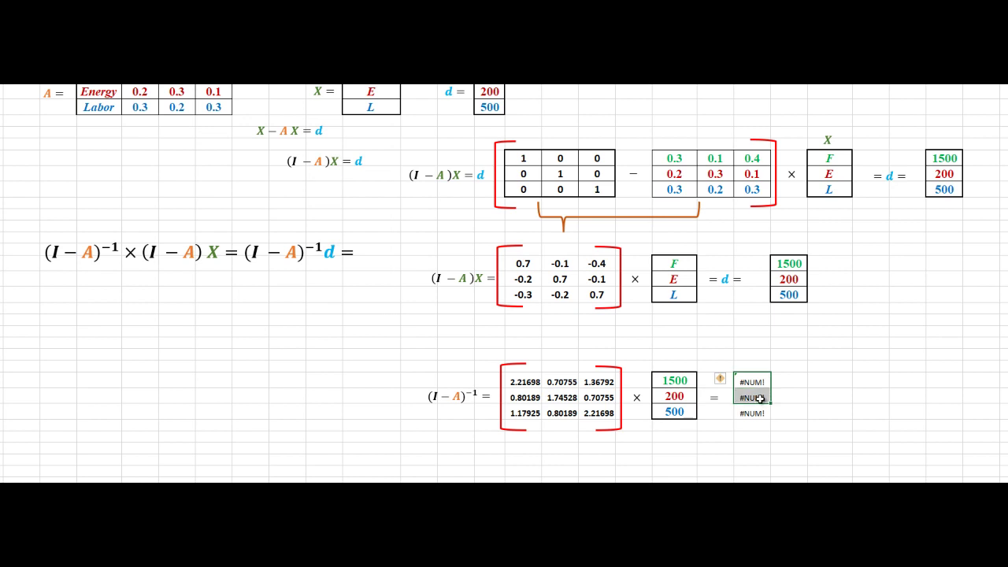
drag(764, 378, 759, 411)
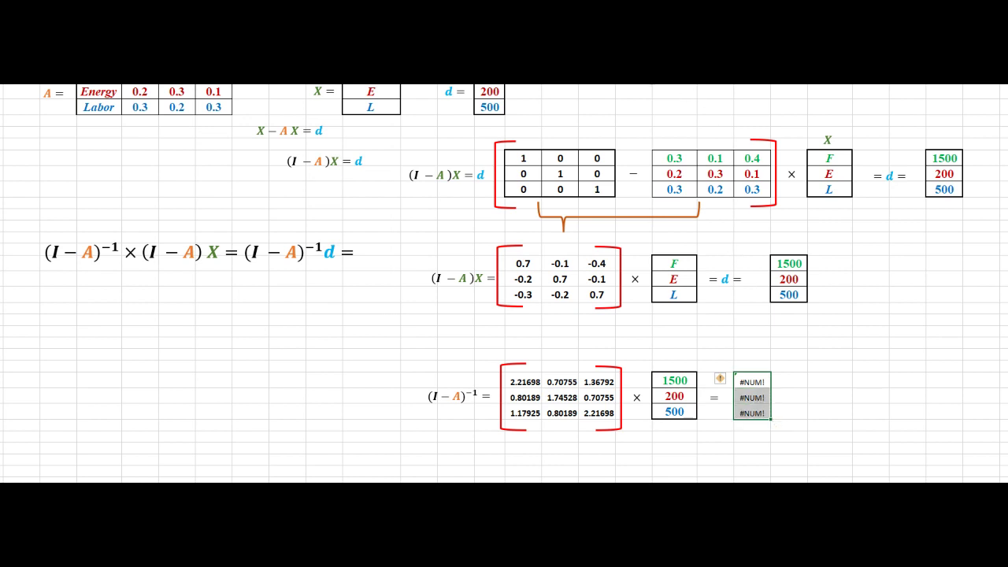
scroll(715, 130, up, 2)
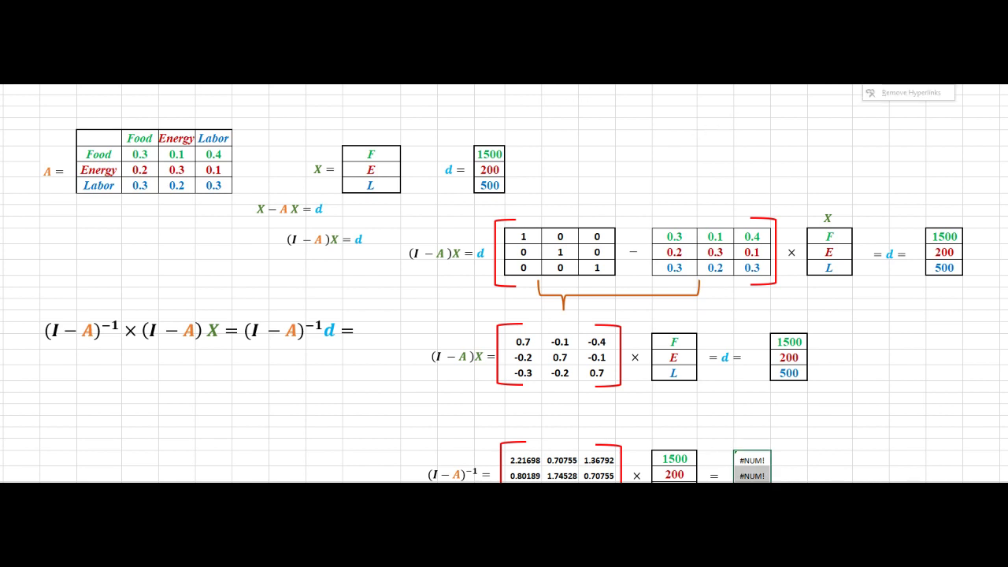
- Enter MMULT(O29:Q31,S29:S31) as an array formula in the three result cells, giving 4150.943, 1905.66 and 3037.736
scroll(872, 420, down, 3)
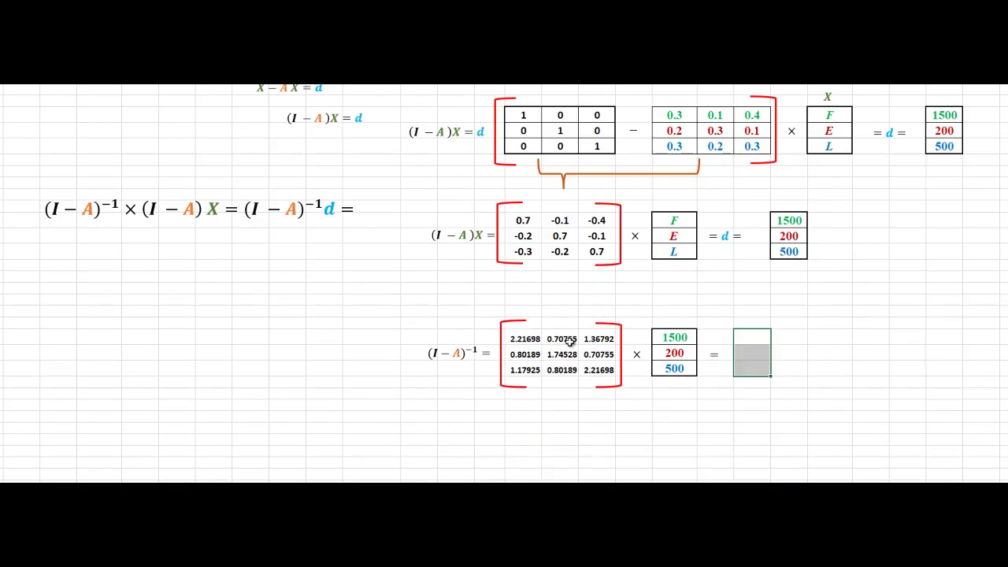
drag(742, 344, 757, 359)
scroll(288, 158, down, 3)
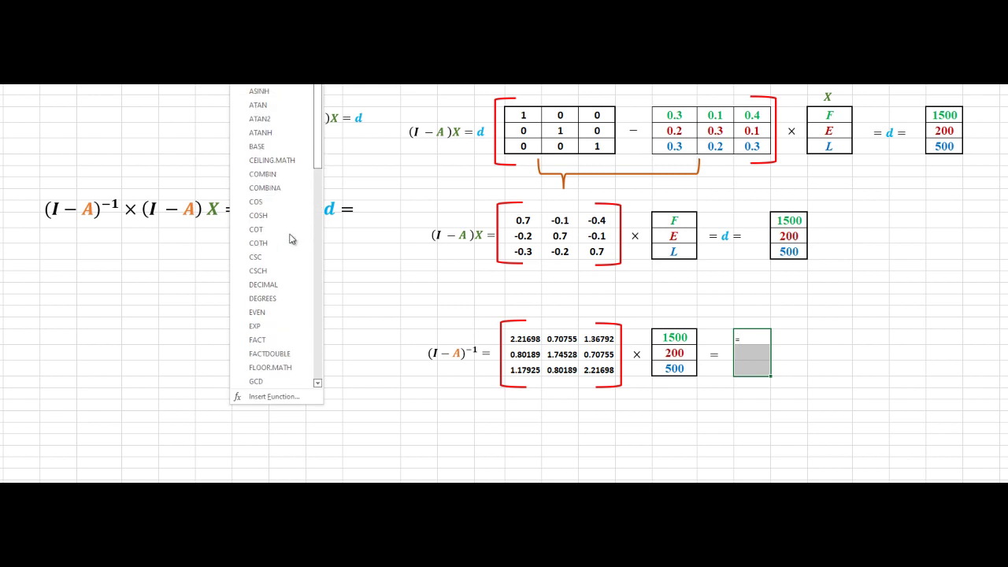
scroll(290, 205, down, 4)
scroll(288, 319, down, 2)
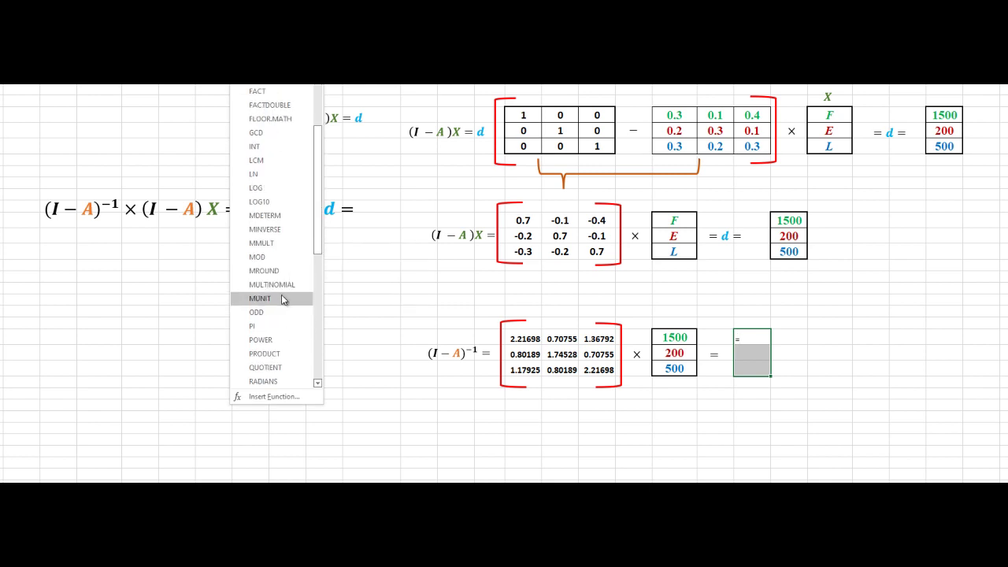
click(282, 246)
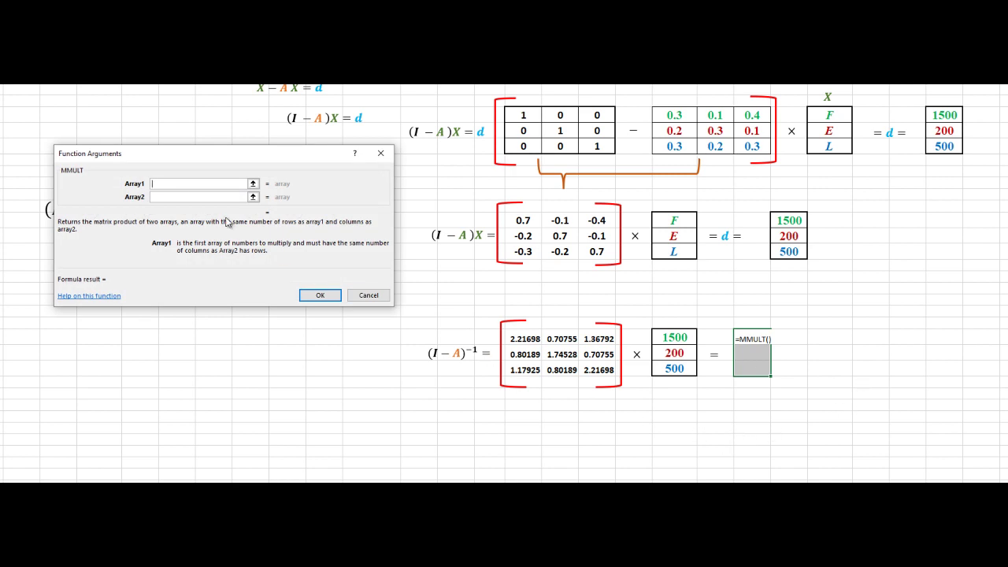
mouse_move(524, 339)
mouse_down()
mouse_move(541, 362)
mouse_move(613, 369)
mouse_up()
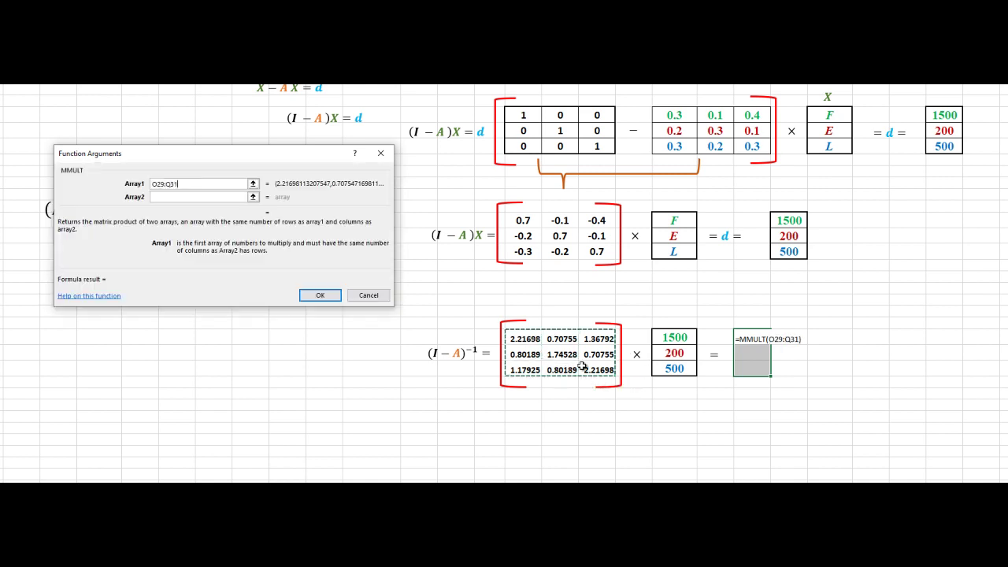
click(186, 198)
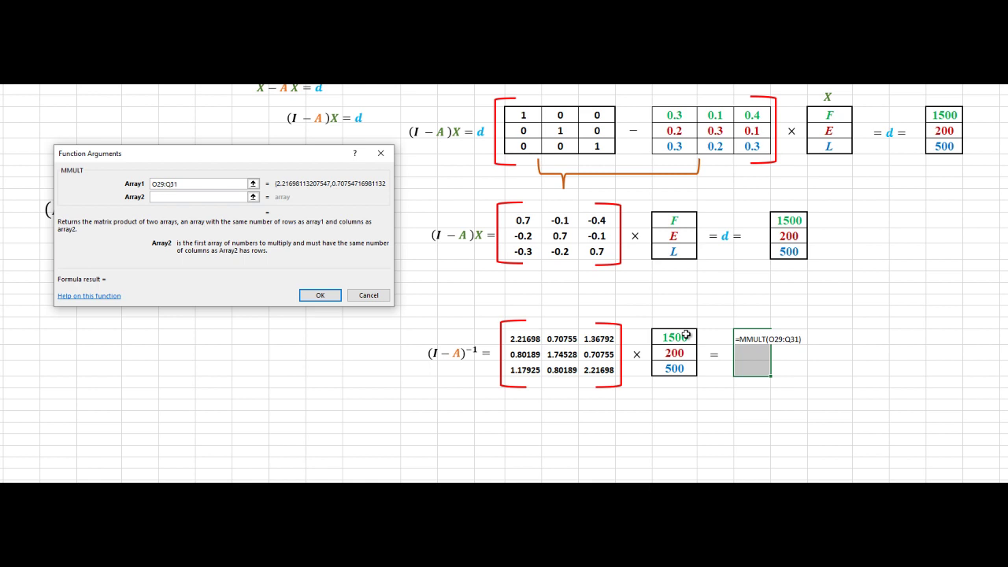
drag(686, 335, 675, 370)
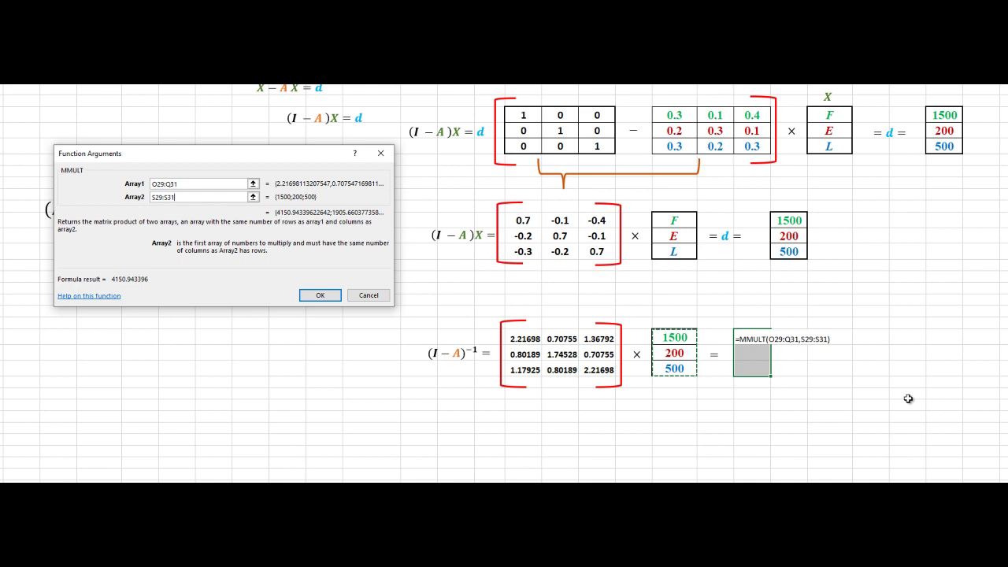
key(ctrl+shift+Return)
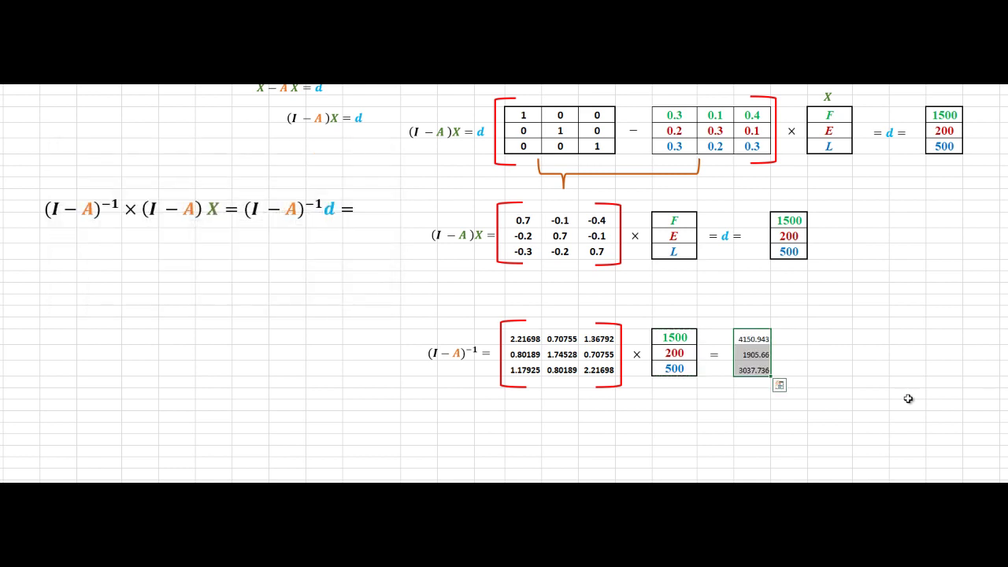
- Centre and bold the three results, rounding them to whole numbers 4151, 1906 and 3038
click(885, 351)
drag(754, 339, 754, 370)
key(alt+h)
key(a)
key(m)
key(alt+h)
key(a)
key(c)
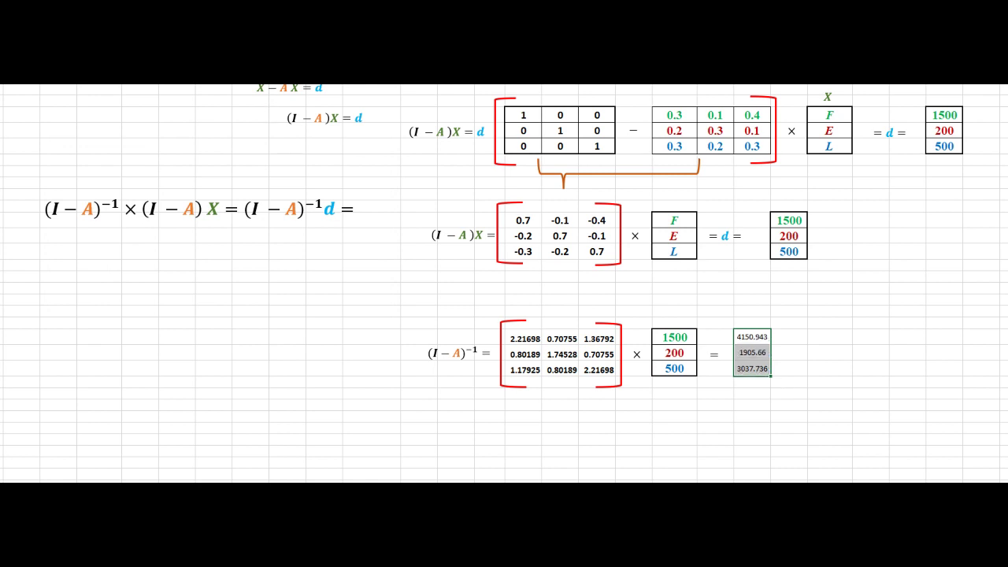
key(alt+h)
key(9)
key(ctrl+b)
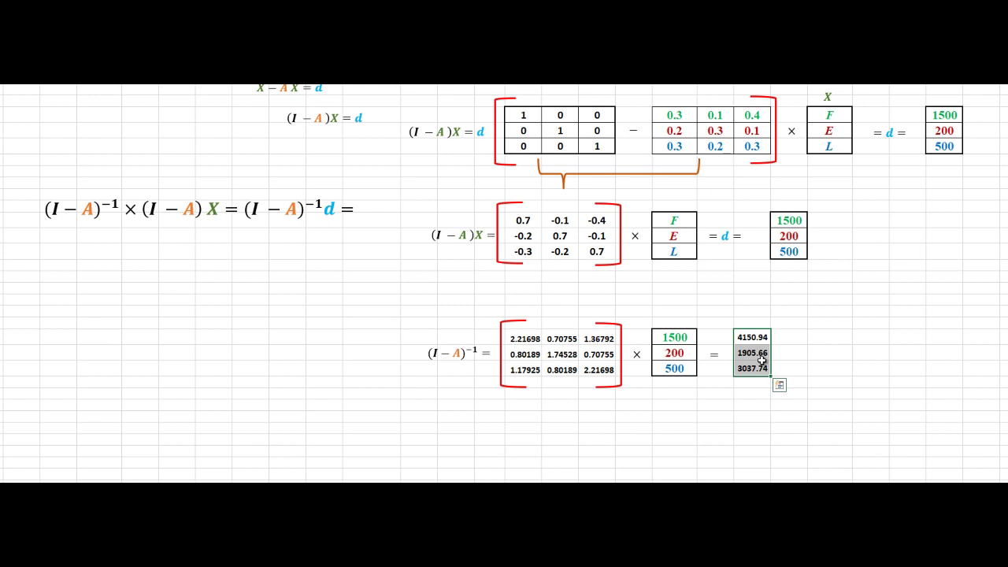
key(alt+h)
key(9)
key(alt+h)
key(9)
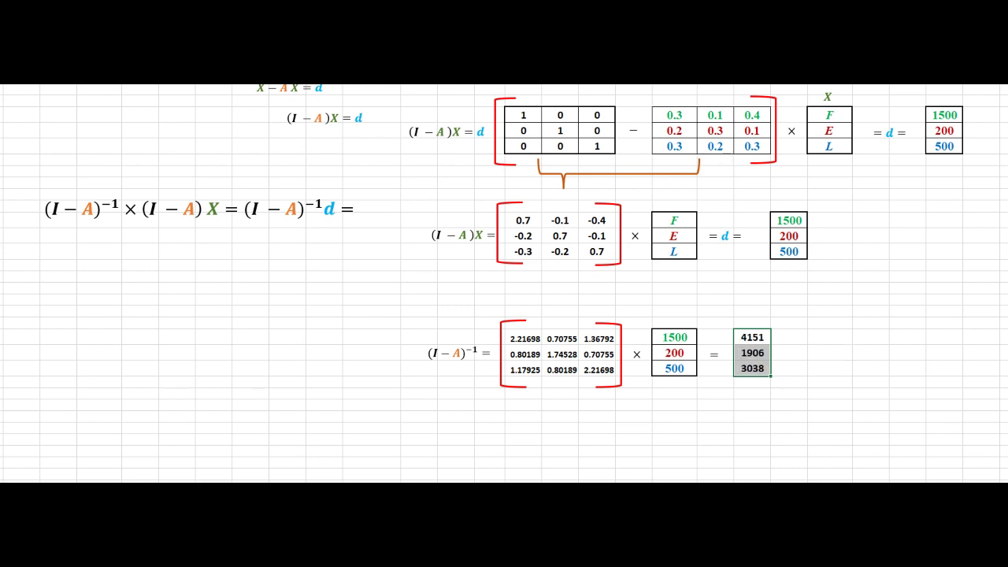
- Colour the results individually: 4151 green, 1906 red and 3038 blue
click(763, 337)
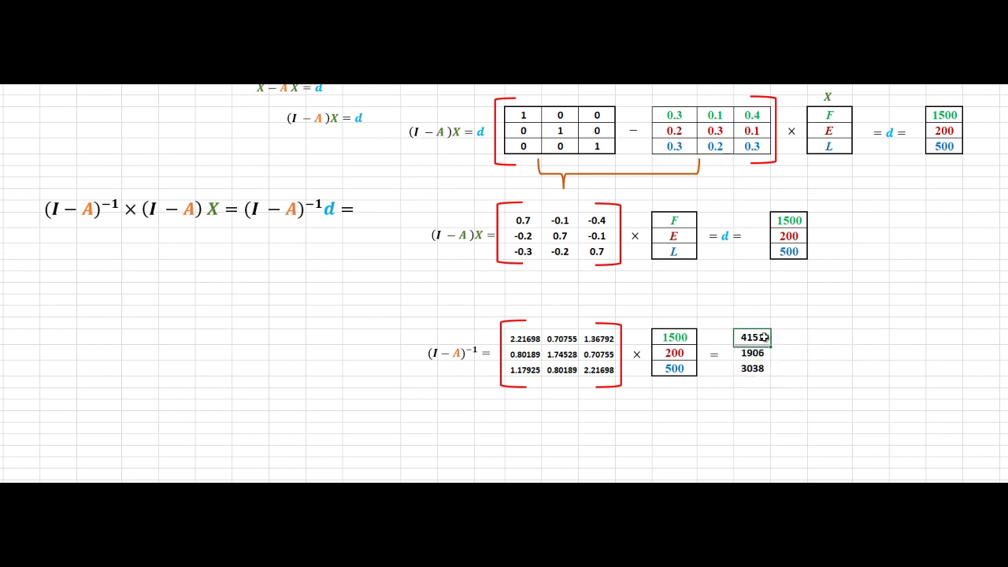
key(alt+h)
key(f)
key(c)
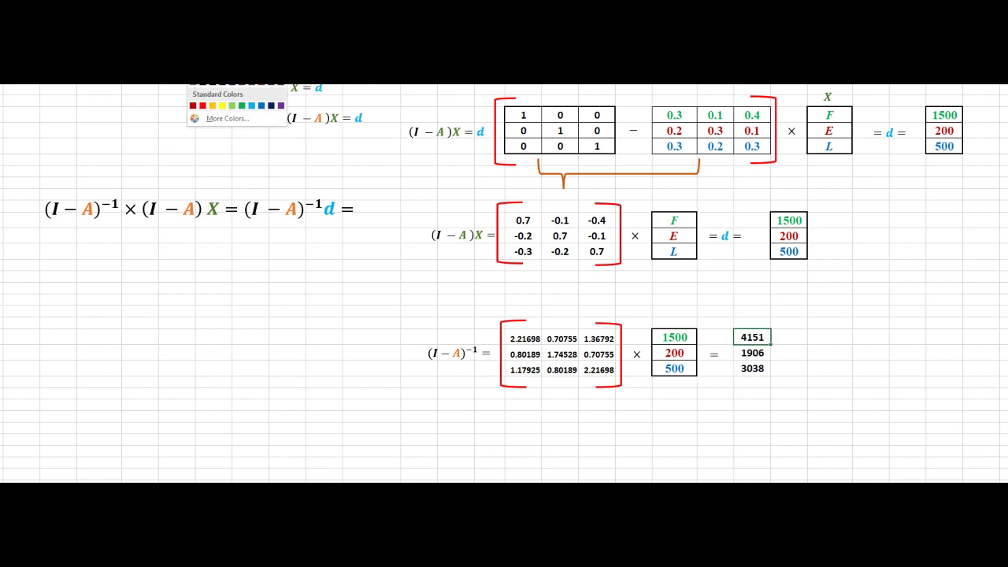
click(243, 107)
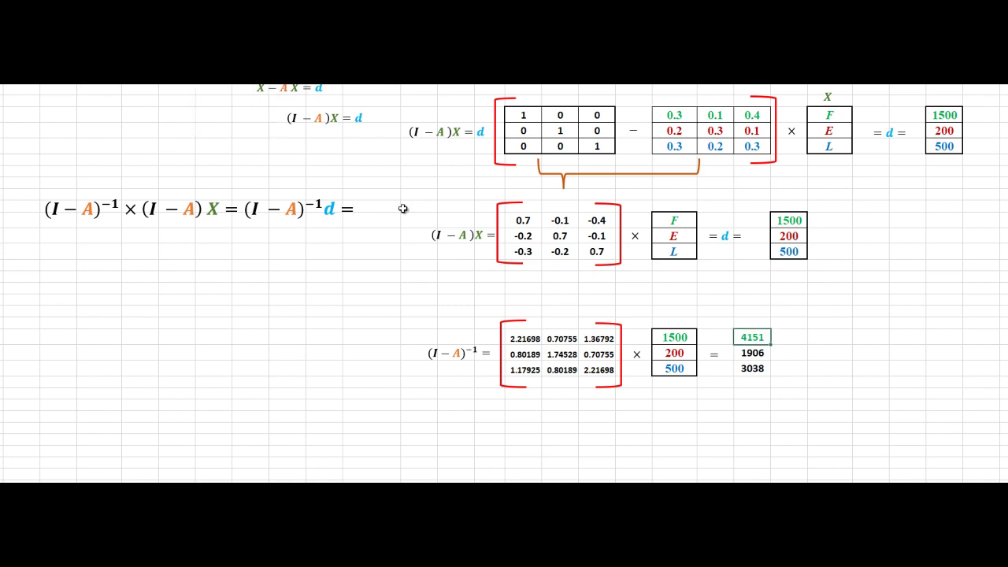
click(752, 354)
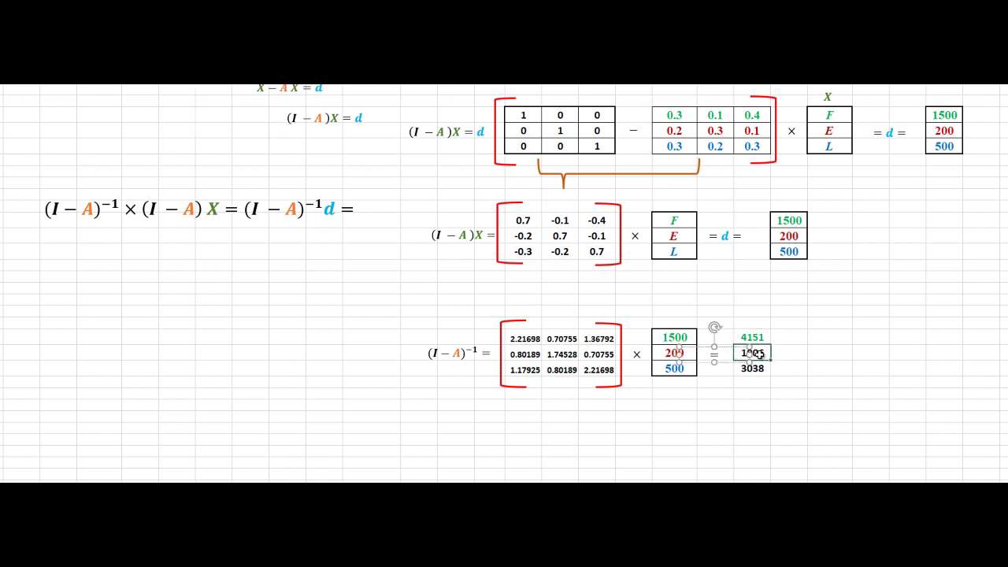
click(201, 75)
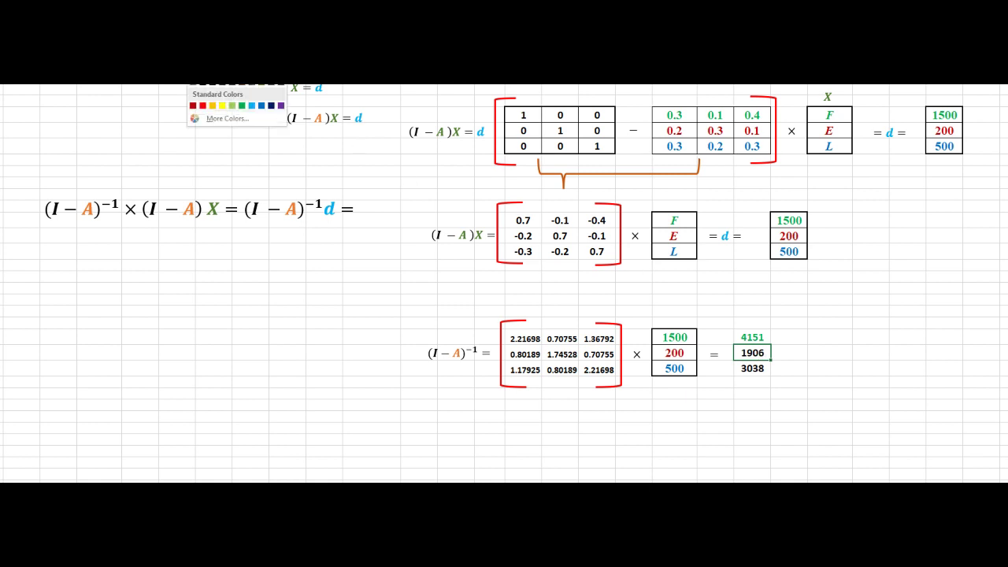
click(200, 108)
click(752, 368)
click(201, 75)
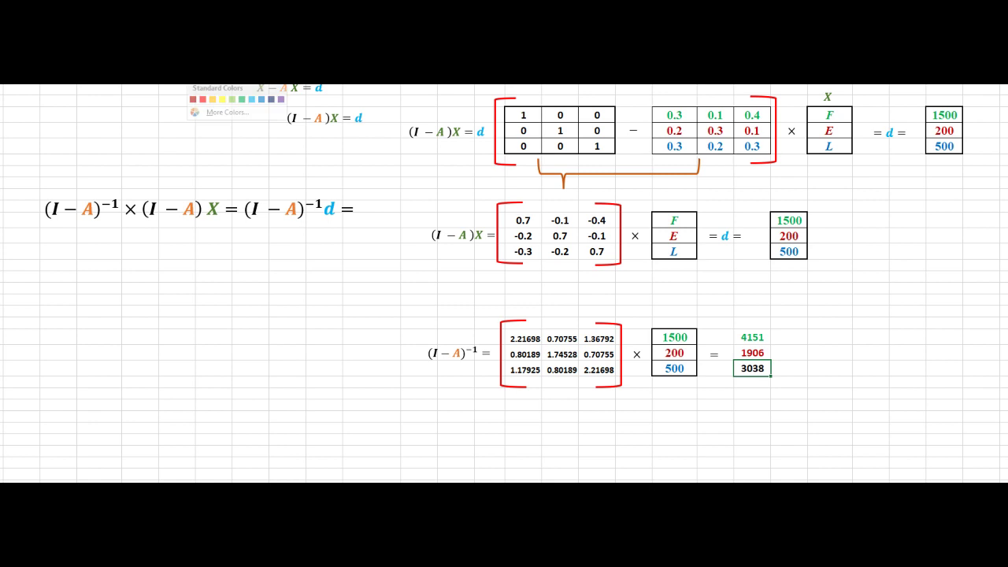
click(263, 109)
click(865, 323)
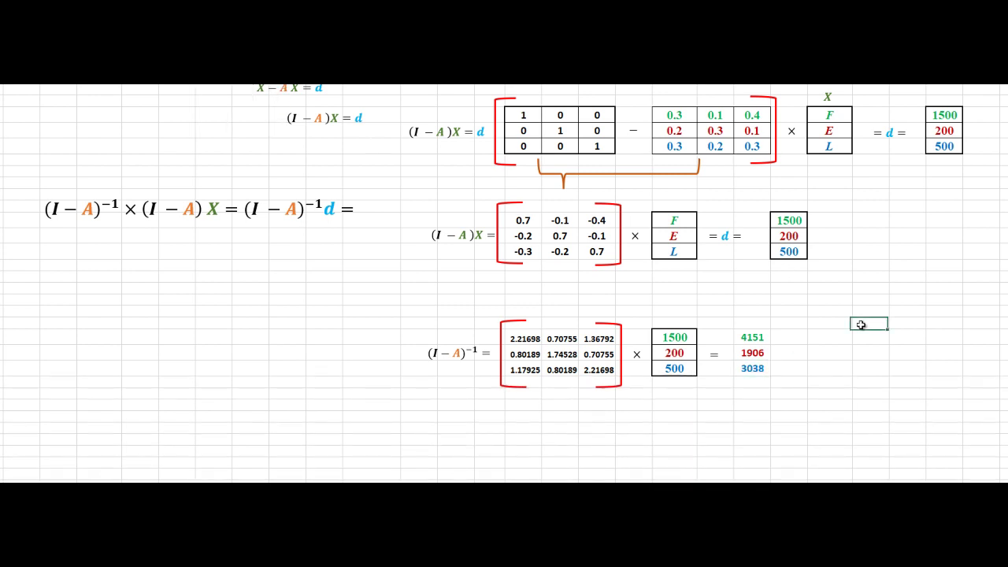
- Copy the X label from above the F, E, L column to above the result column
scroll(862, 385, up, 1)
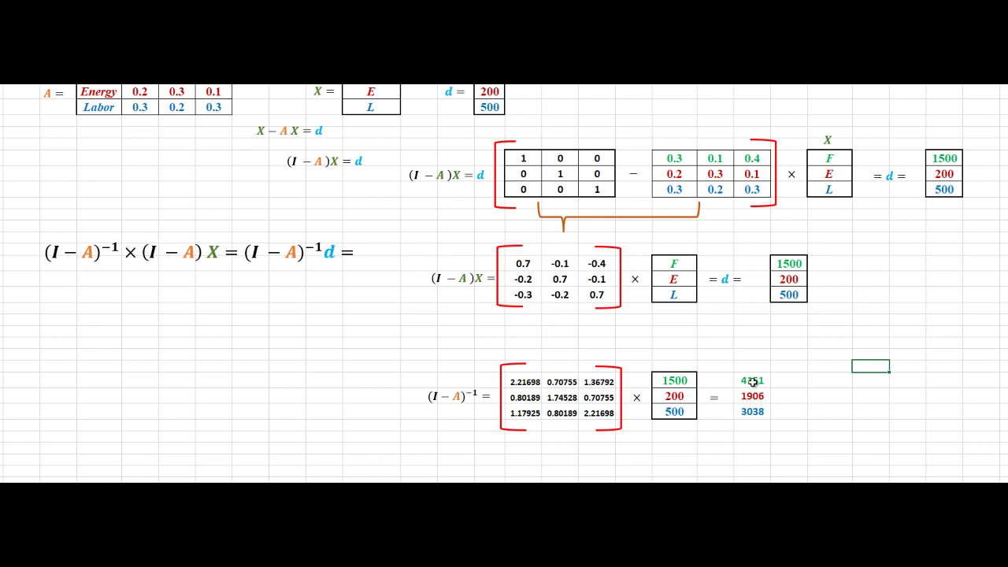
click(756, 379)
drag(756, 380, 752, 411)
click(828, 140)
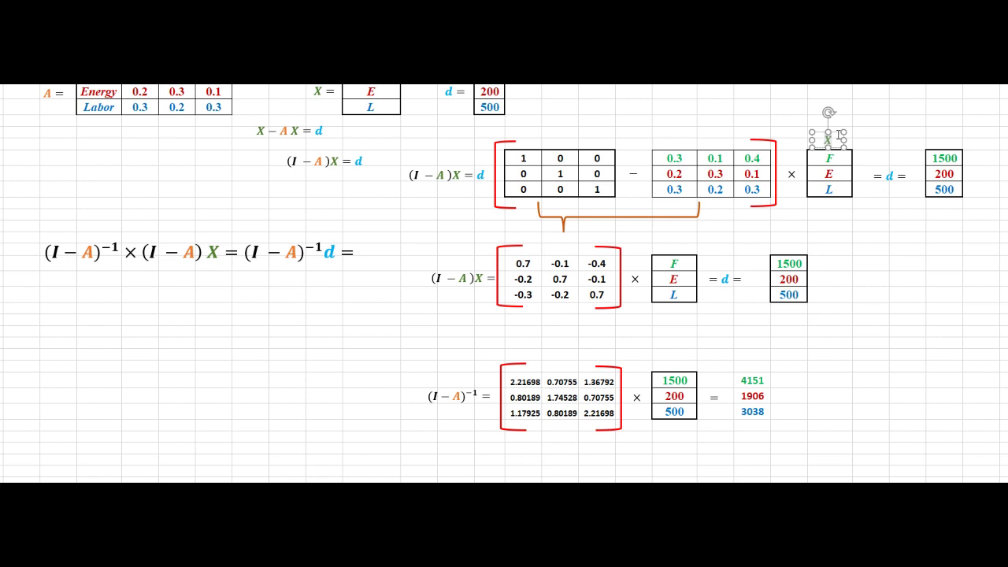
drag(828, 134, 754, 410)
key(ctrl+c)
key(ctrl+v)
click(840, 399)
- Check the 4151, 1906 and 3038 result cells under the new X label
click(757, 382)
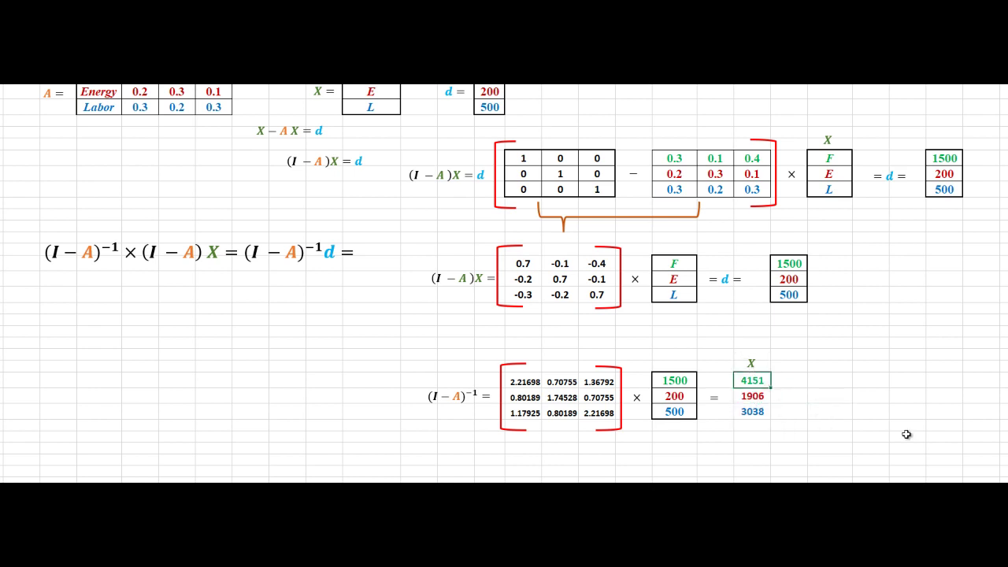
click(763, 397)
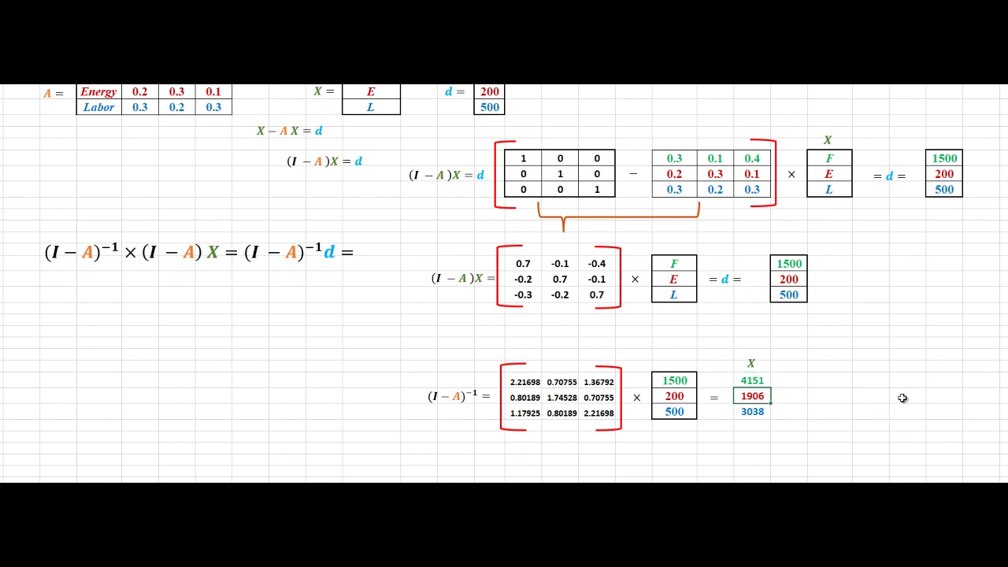
click(752, 410)
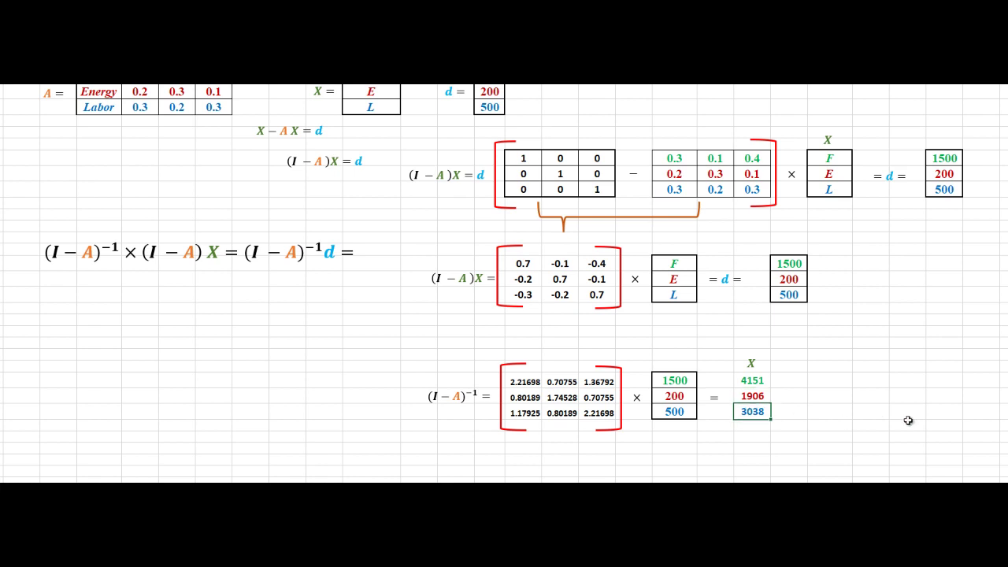
drag(755, 381, 754, 410)
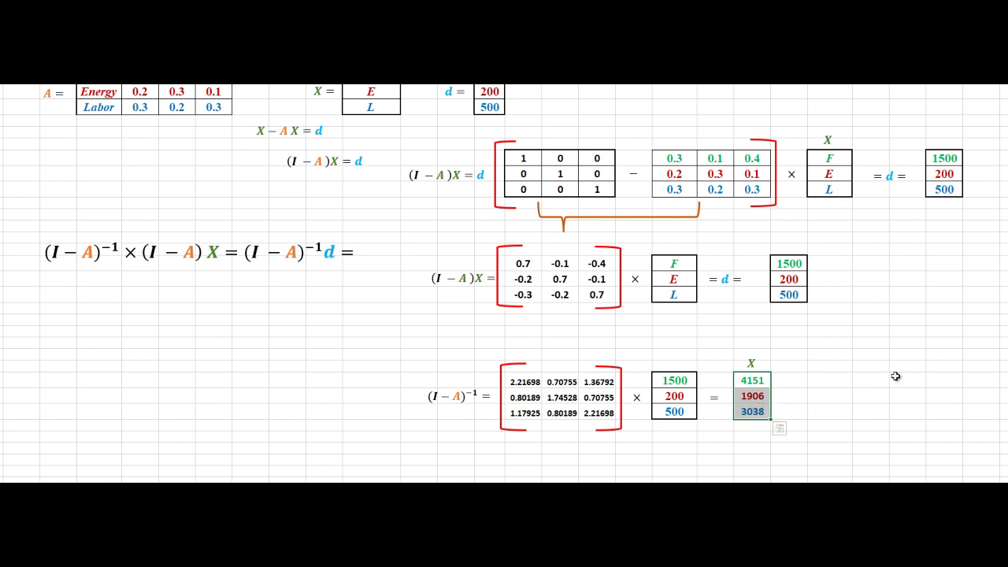
scroll(895, 377, up, 1)
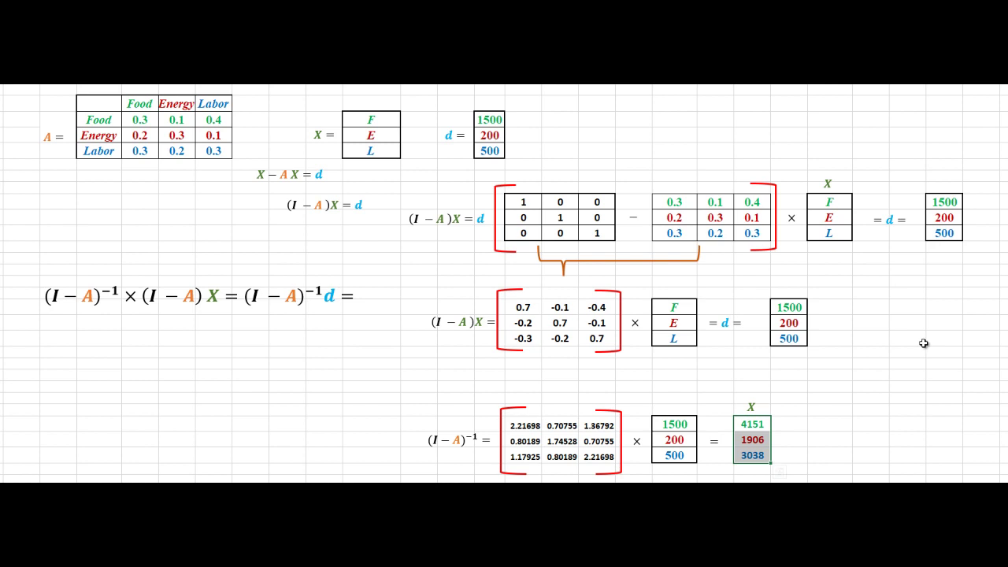
click(951, 203)
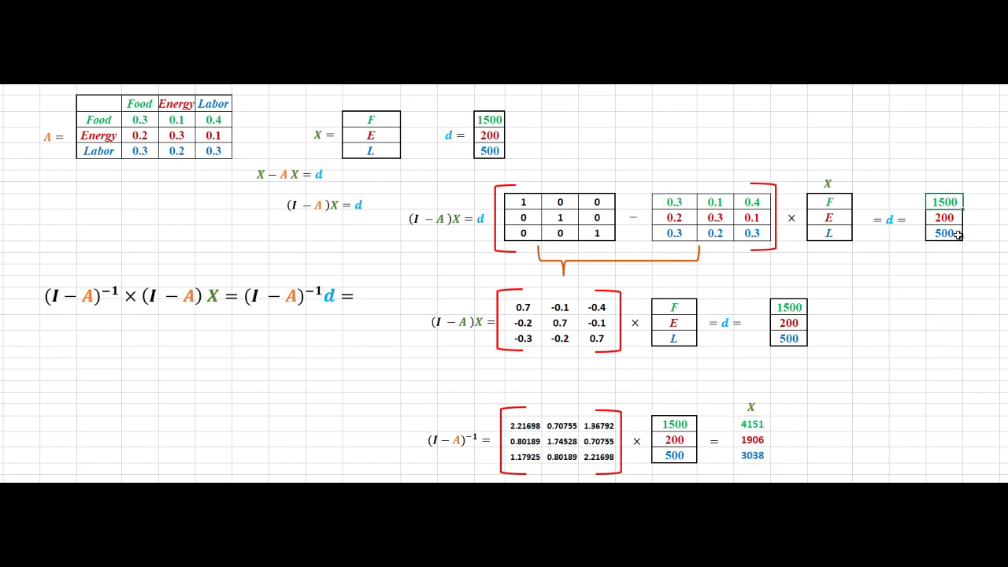
click(955, 221)
drag(947, 226, 947, 234)
click(947, 234)
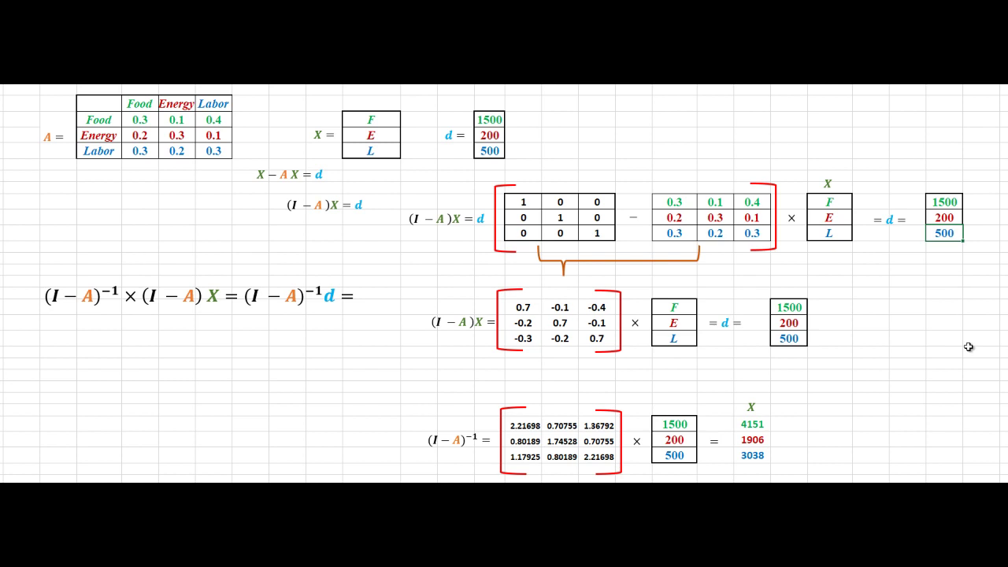